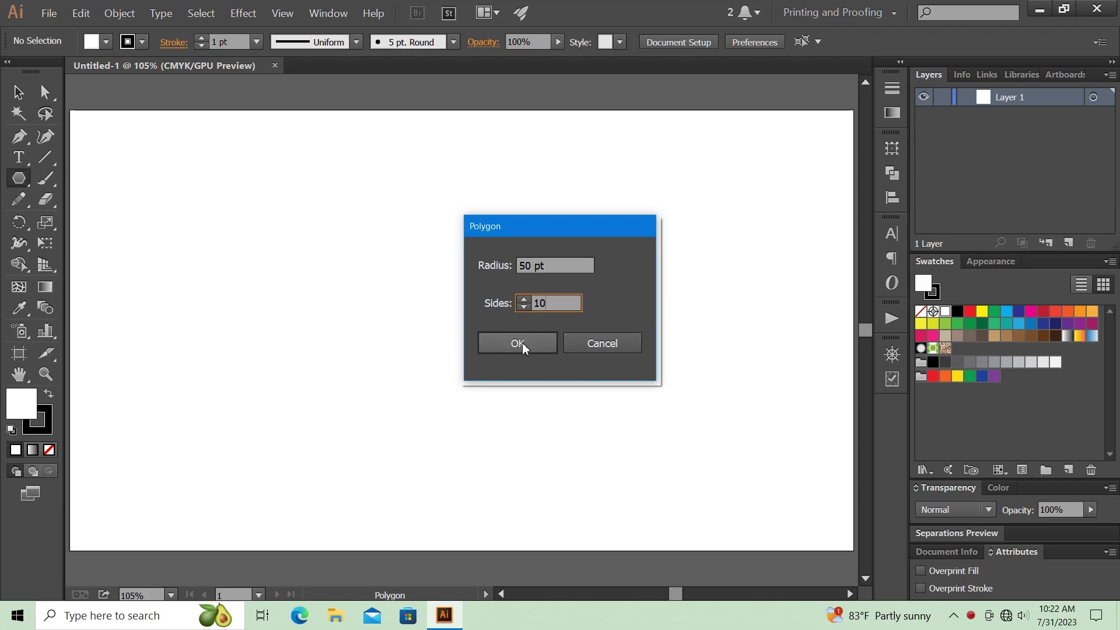
Enlarge the ten-sided polygon to about 637 pt wide and center it on the artboard.
left_click(18, 92)
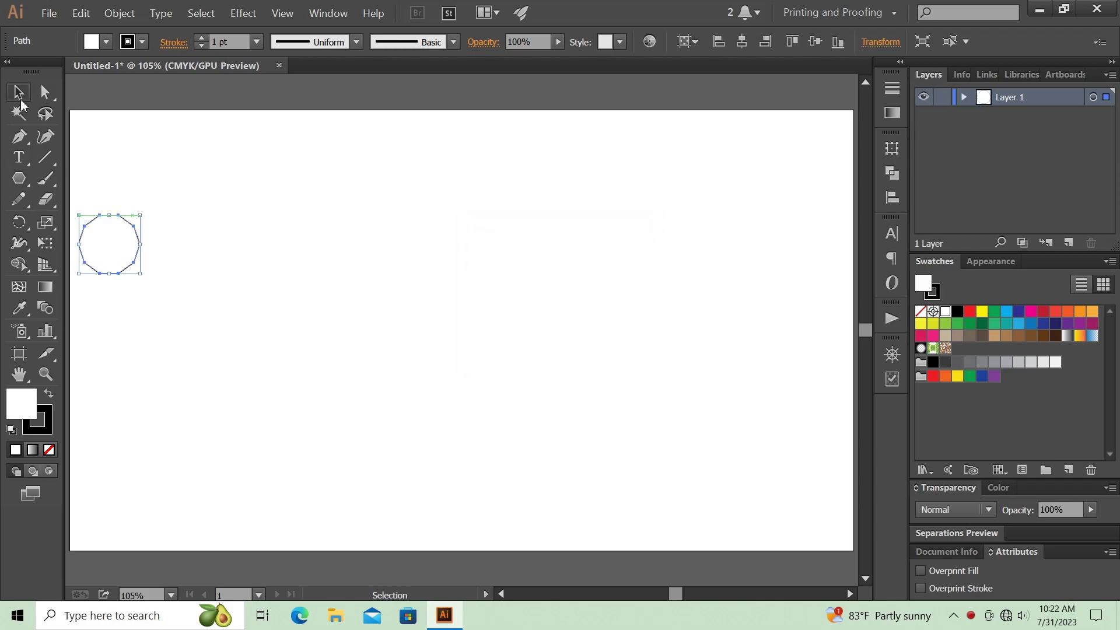
left_click_drag(108, 240, 465, 308)
left_click_drag(497, 340, 913, 499)
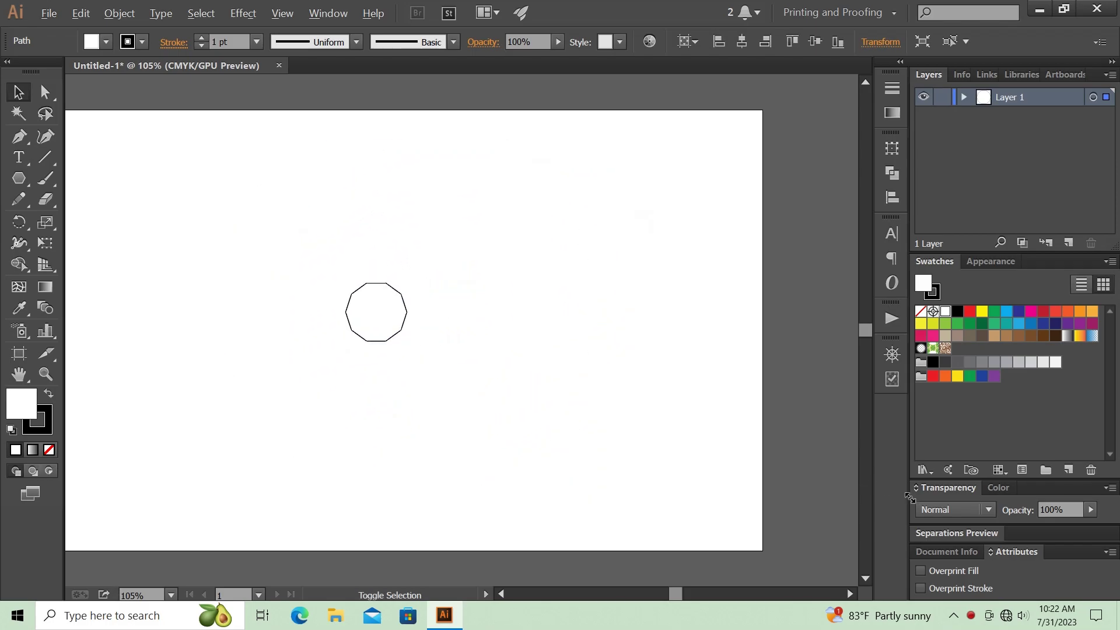
left_click(815, 42)
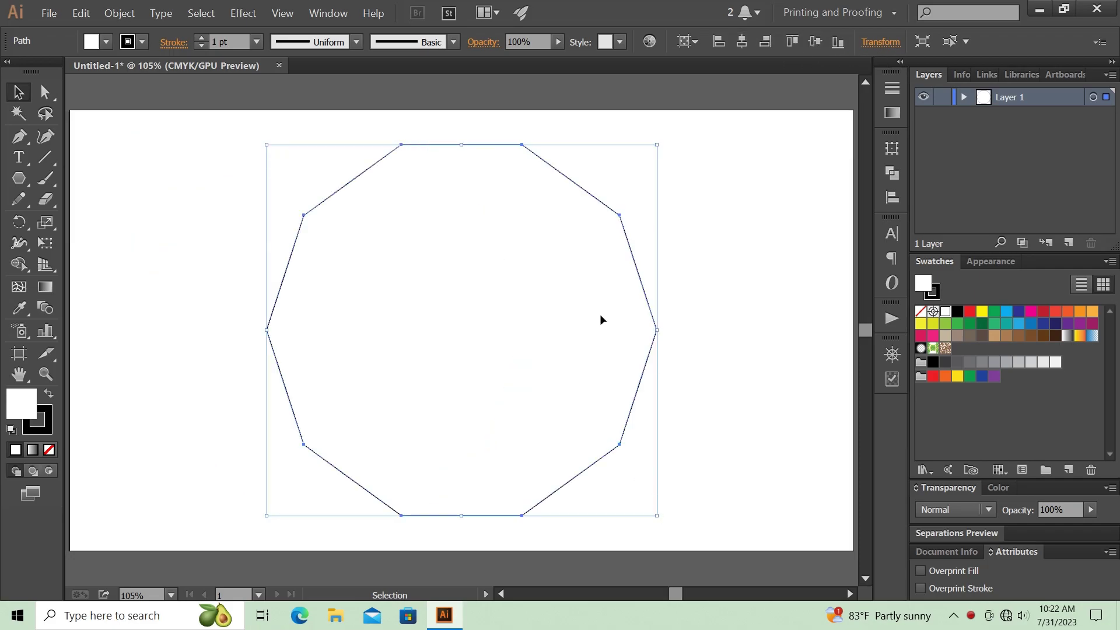
Remove the polygon's stroke and fill it with dark blue.
left_click(936, 294)
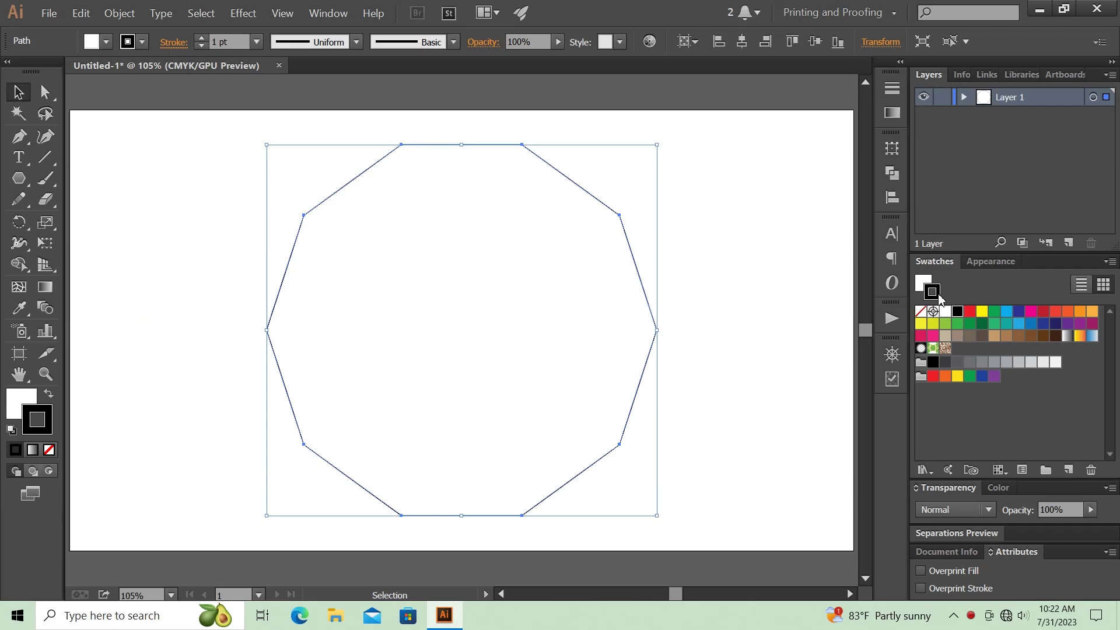
left_click(921, 315)
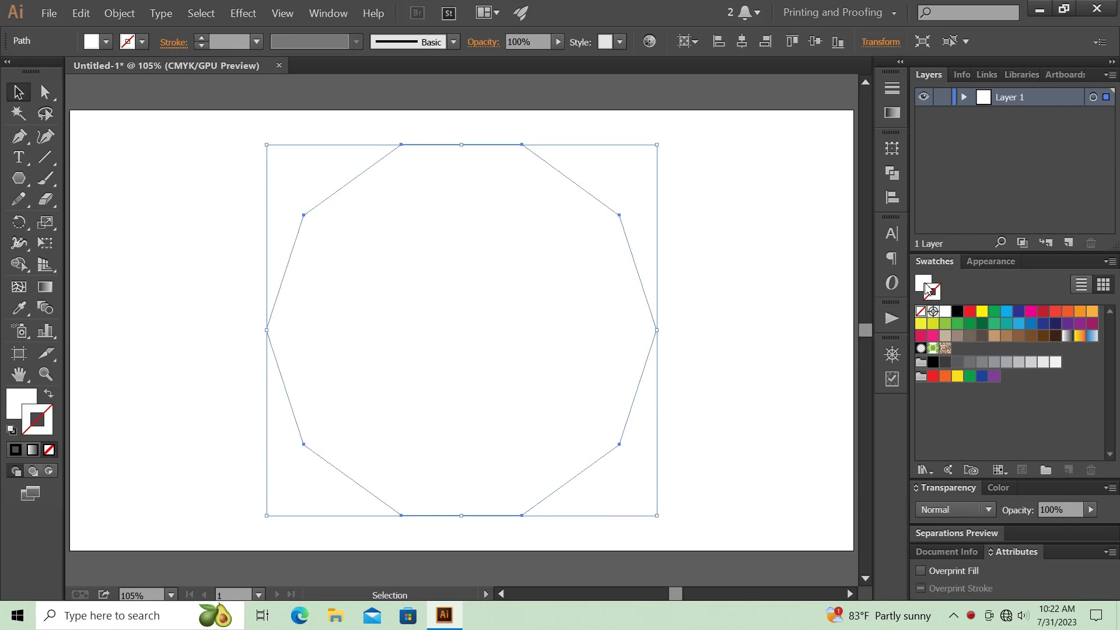
key("x")
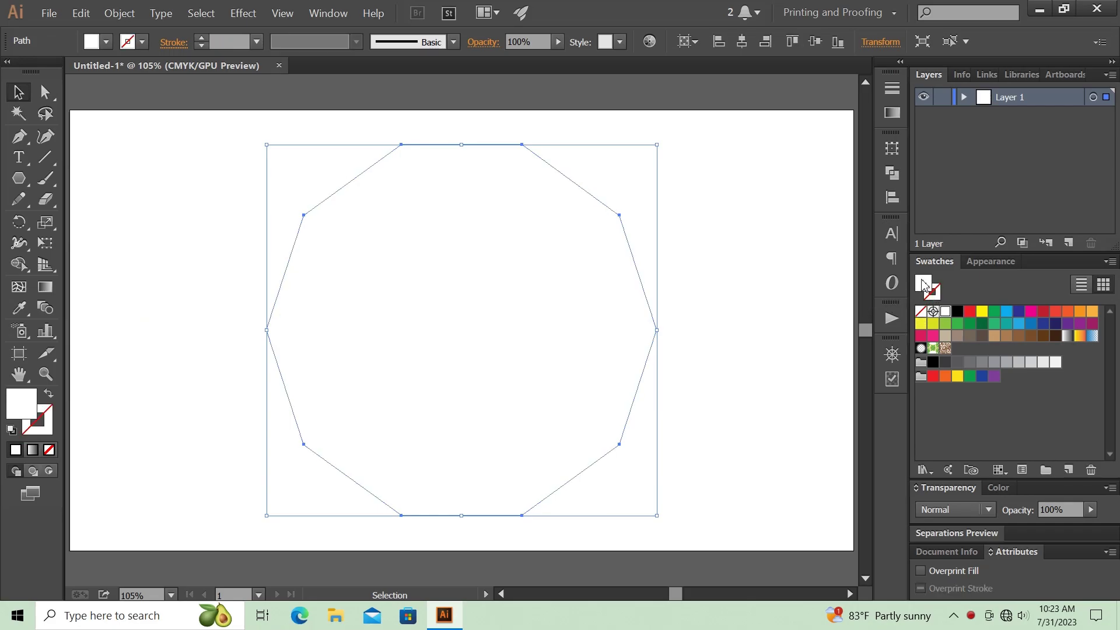
left_click(1042, 324)
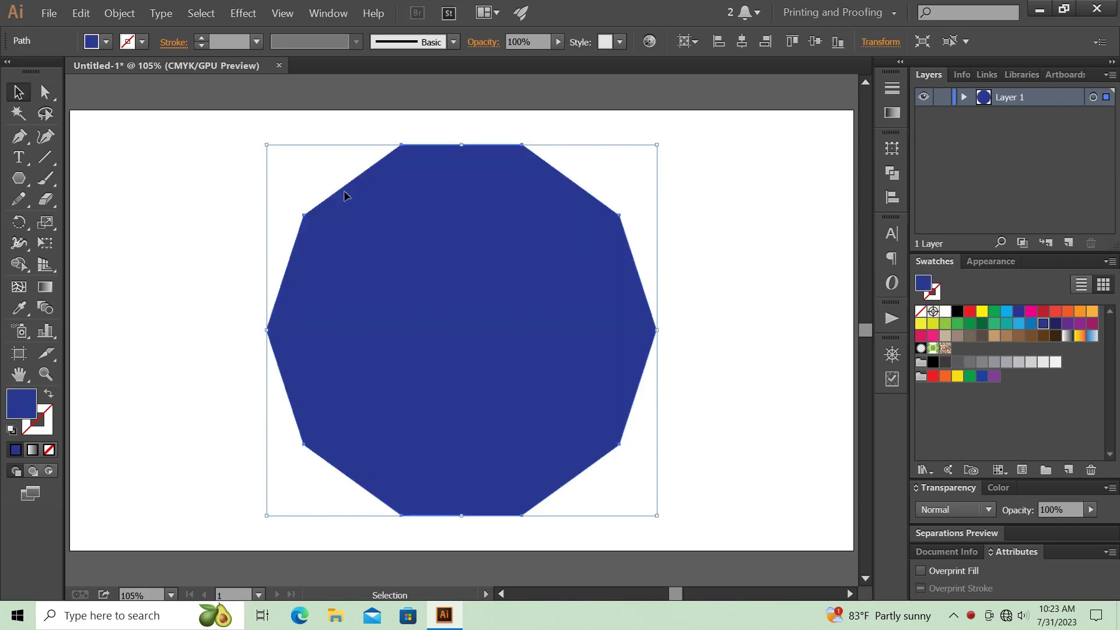
Paste a copy of the polygon in front, shrunk to a tiny shape around the same center, and fill it with magenta.
left_click(81, 13)
left_click(95, 80)
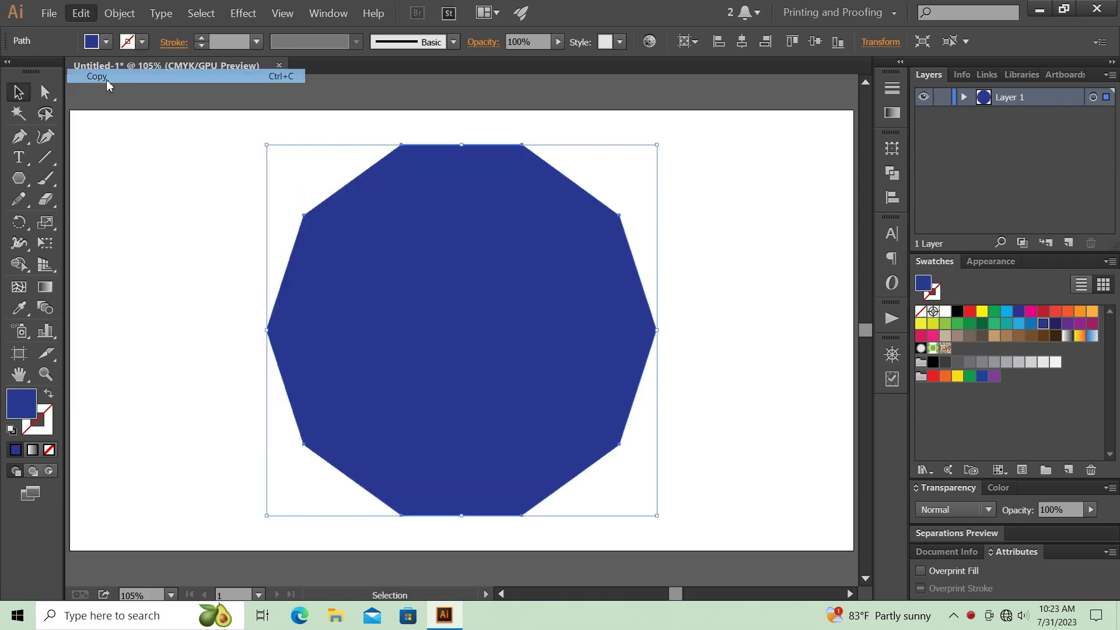
left_click(80, 13)
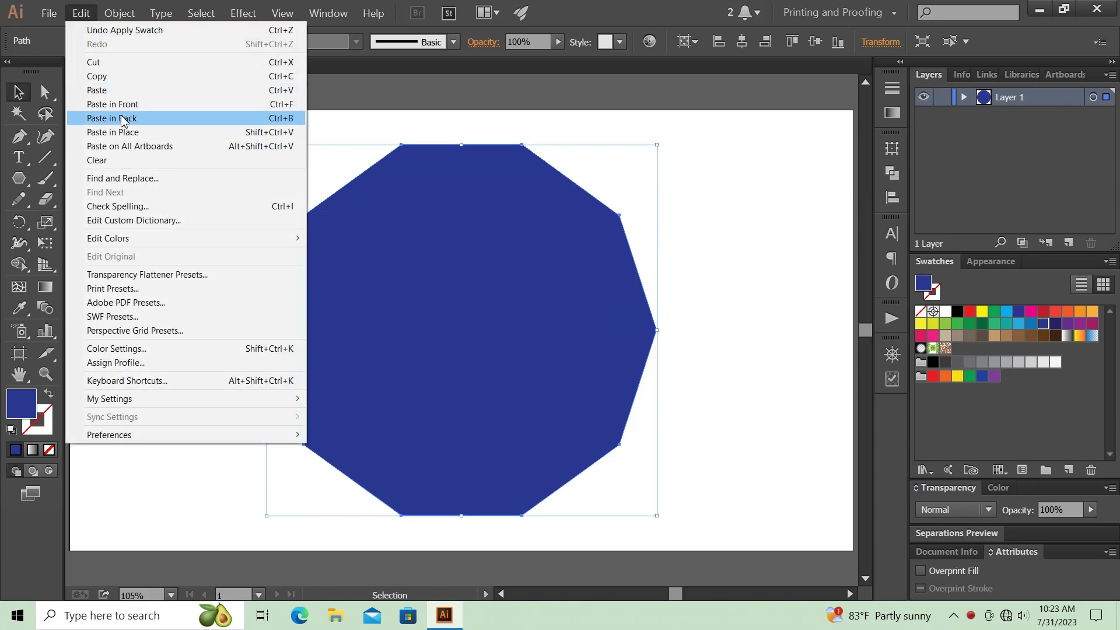
left_click(151, 109)
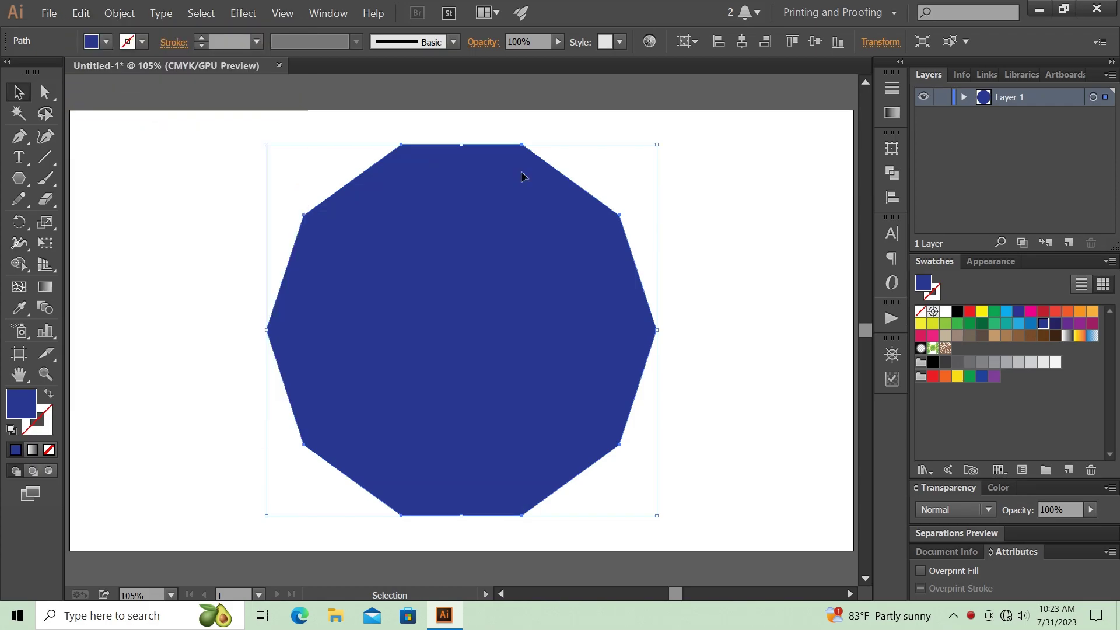
left_click_drag(657, 145, 482, 317)
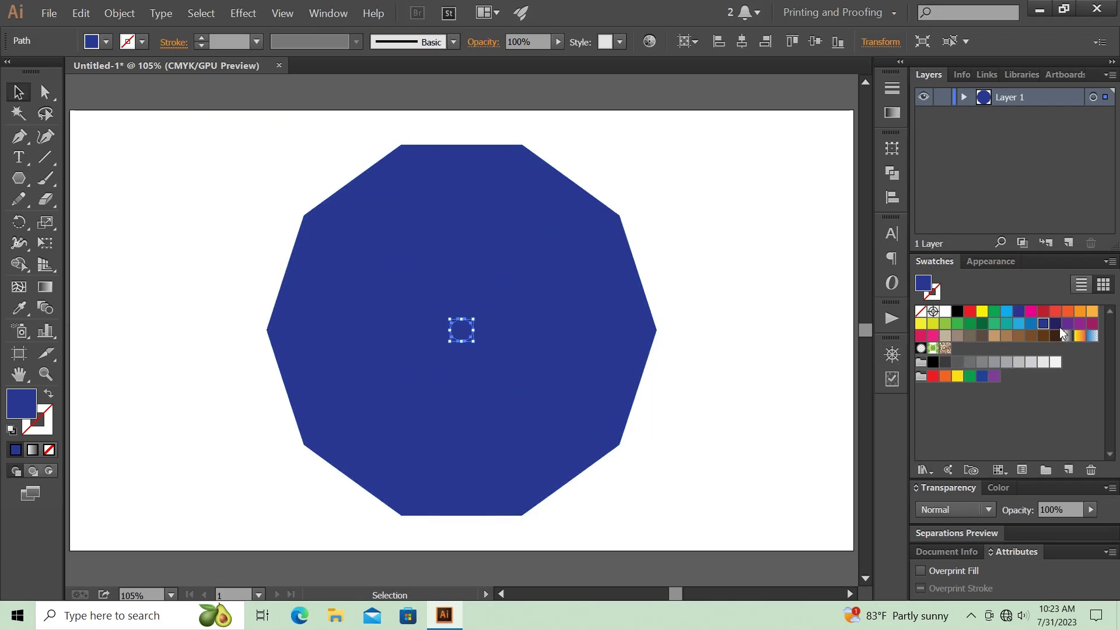
left_click(1031, 311)
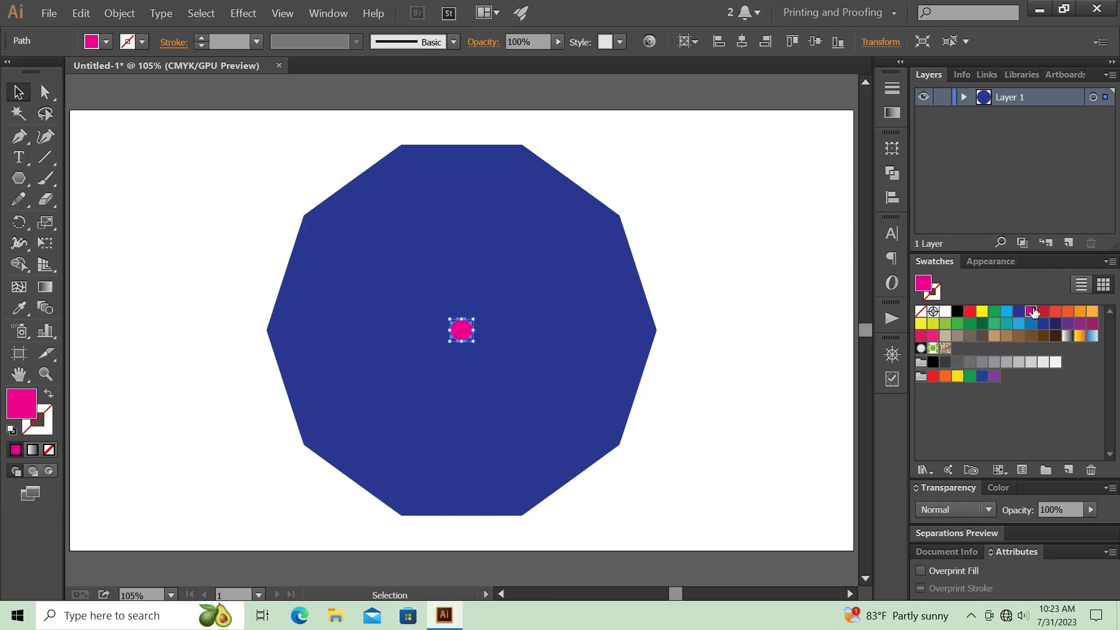
Select the large blue and small magenta polygons and make a blend between them.
left_click(715, 282)
left_click_drag(224, 204, 509, 402)
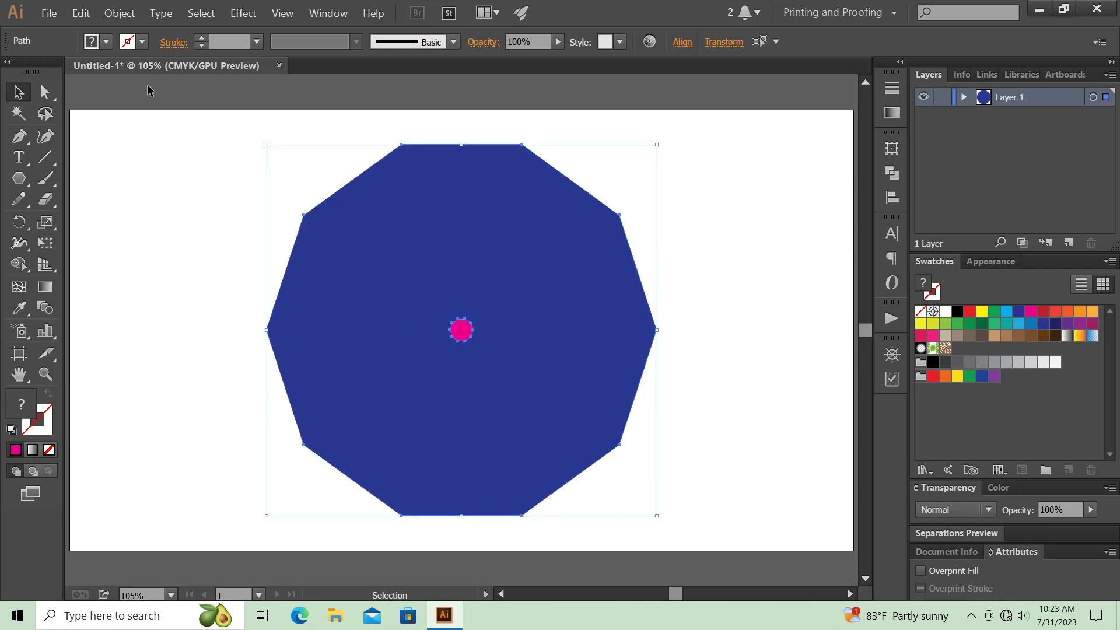
left_click(119, 12)
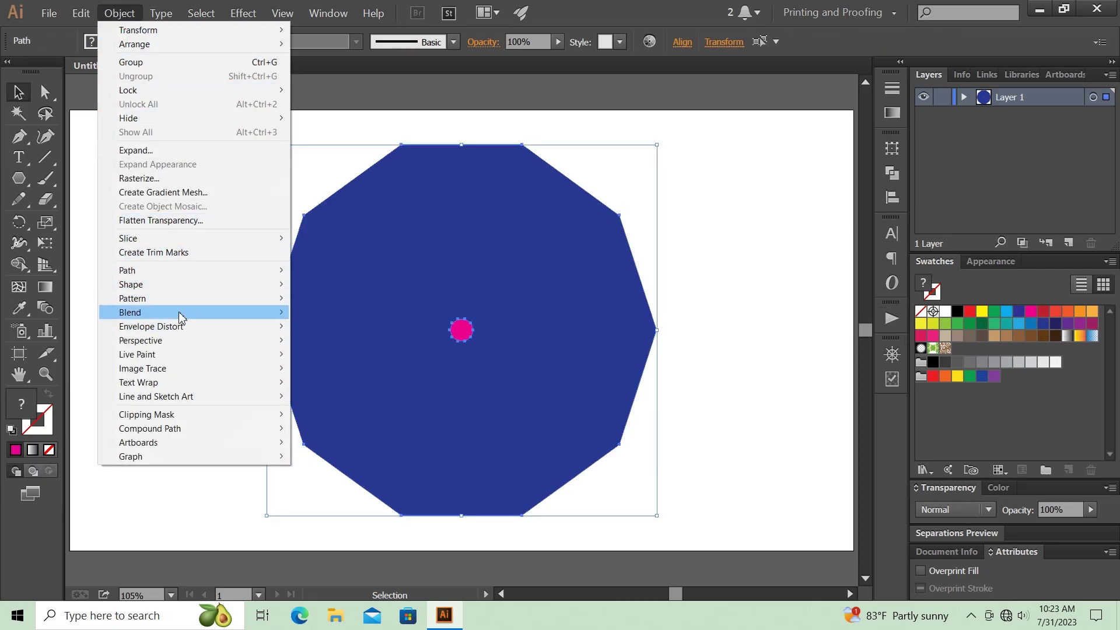
mouse_move(179, 315)
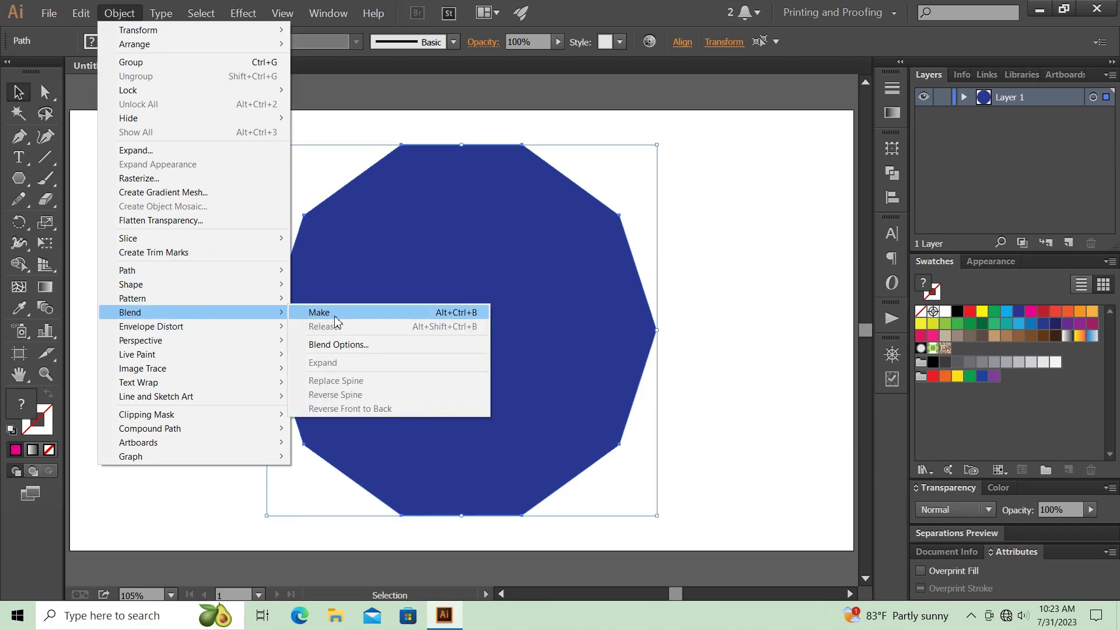
left_click(336, 317)
Set the blend's spacing to Specified Steps with 6 steps, with the preview turned on.
left_click(123, 17)
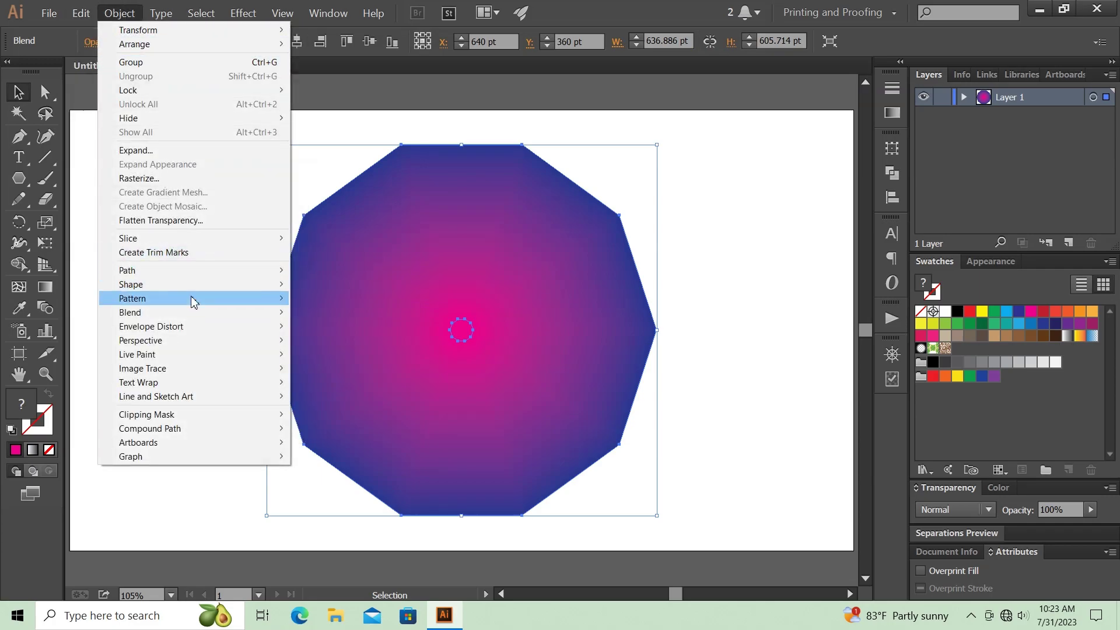
mouse_move(175, 313)
left_click(326, 344)
left_click(719, 269)
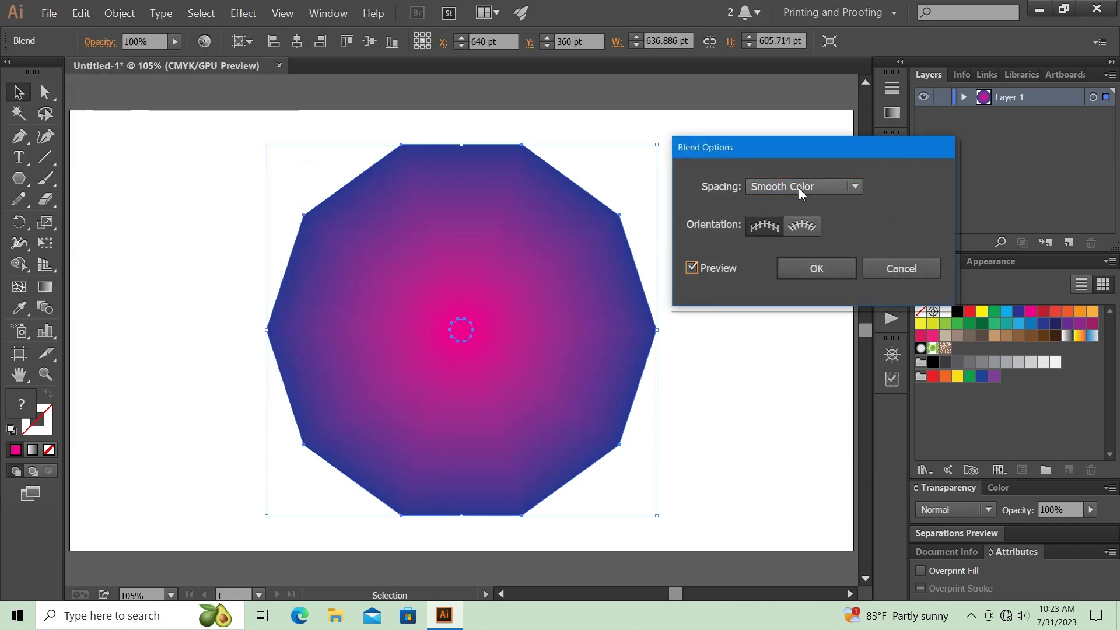
left_click(800, 187)
left_click(821, 223)
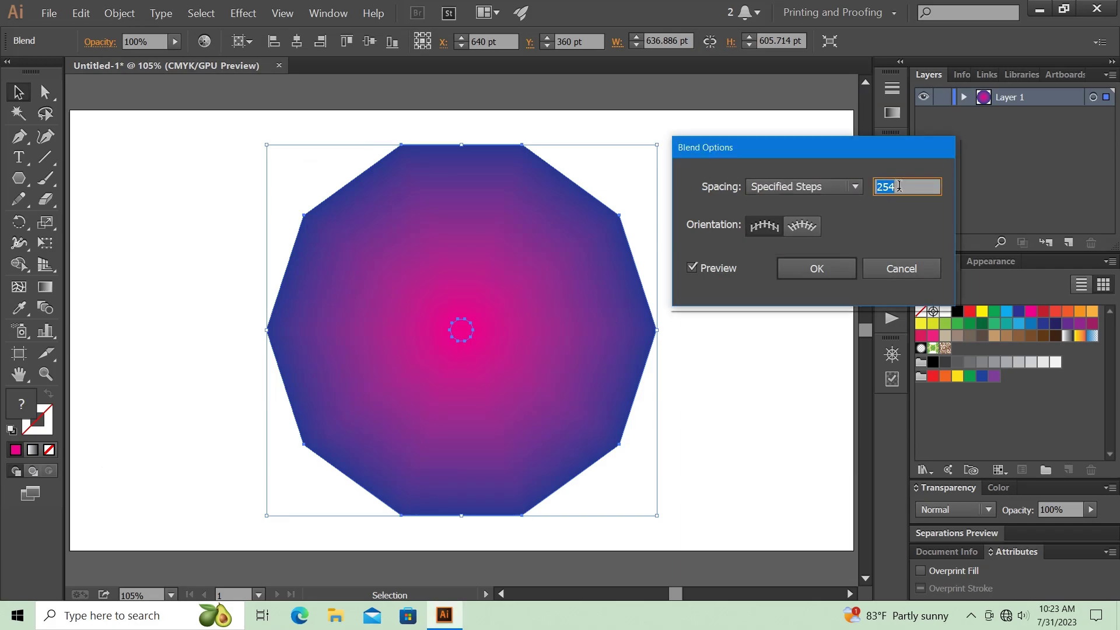
type("10")
key("Down")
key("Down")
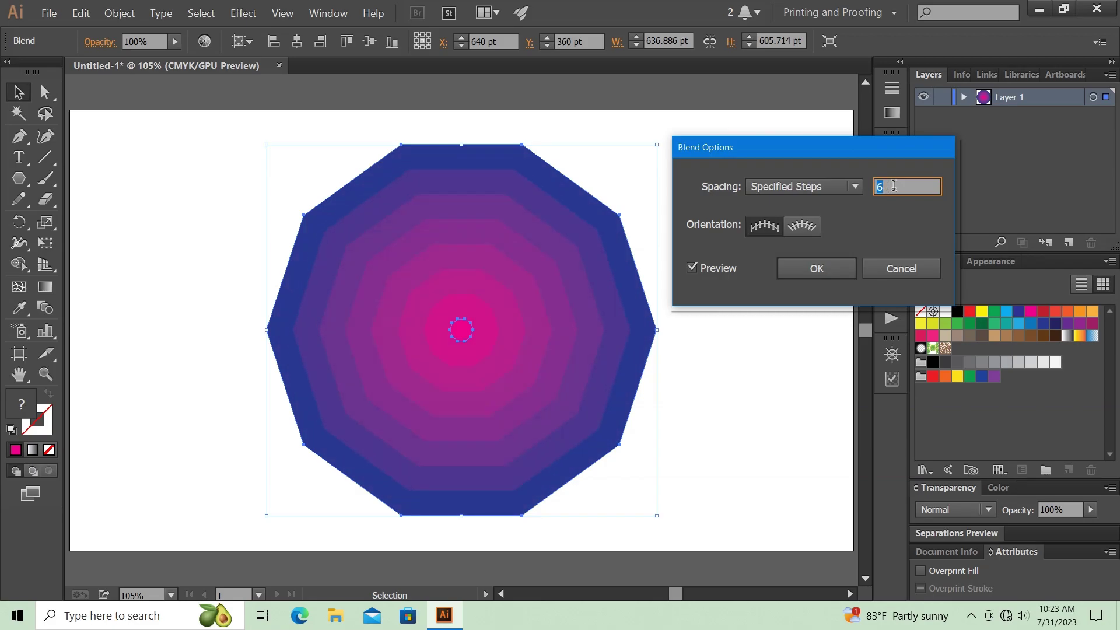
left_click(817, 269)
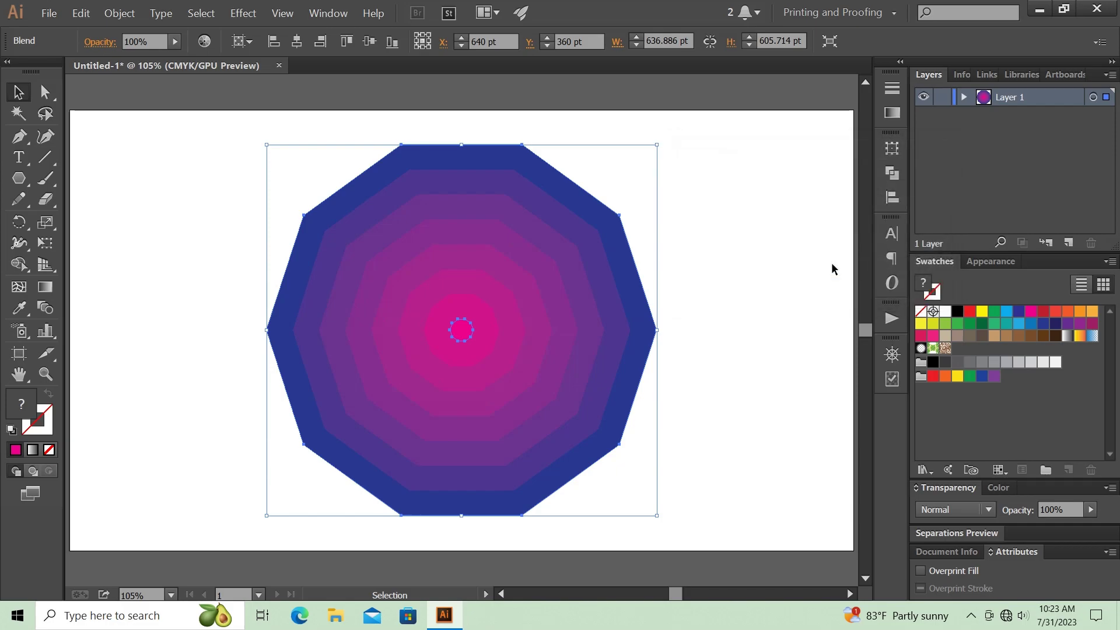
Apply the Pucker & Bloat effect to the blend with 61% bloat to form flower petals.
left_click(248, 15)
mouse_move(296, 147)
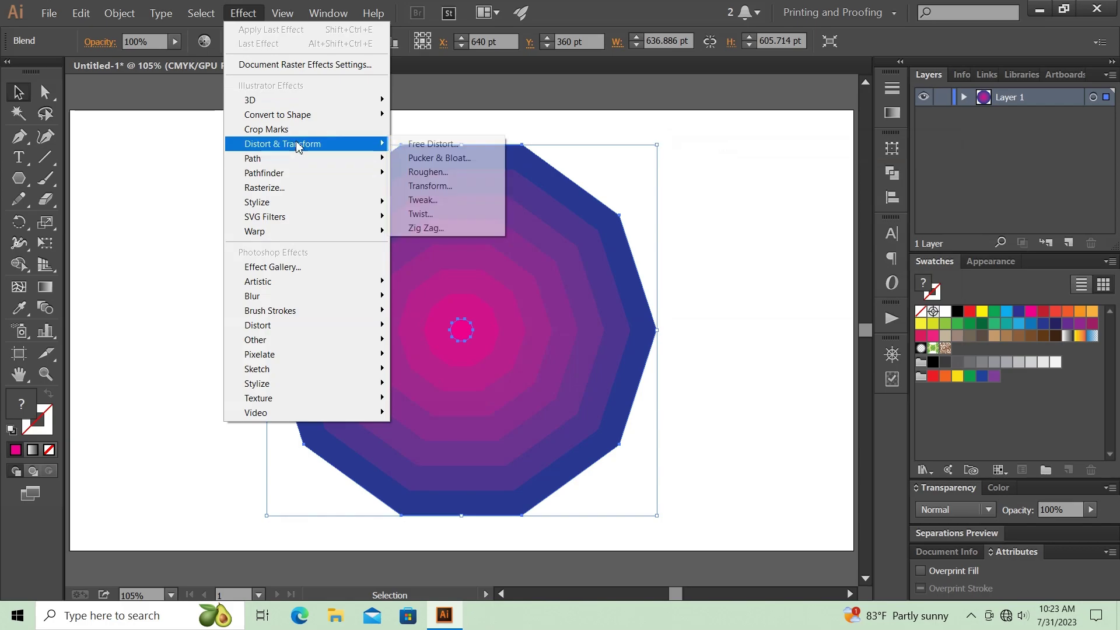
left_click(426, 159)
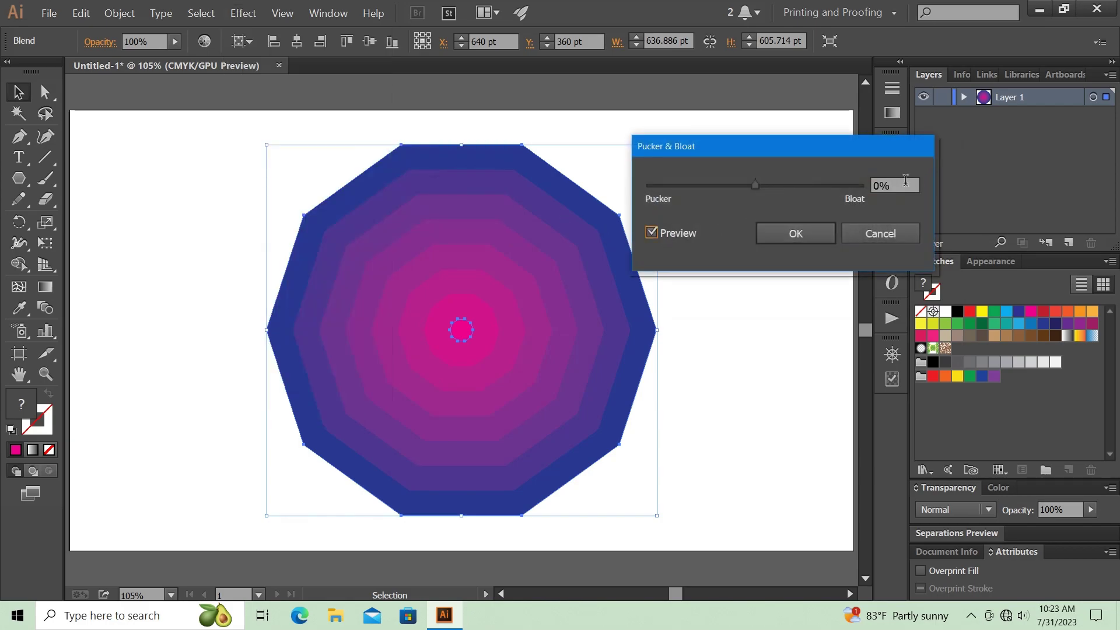
left_click(876, 184)
key("Up")
key("Up")
key("Up")
key("Up")
key("Up")
key("Up")
key("Up")
key("Up")
key("Up")
key("Up")
key("Up")
key("Up")
key("Up")
key("Up")
key("Up")
key("Up")
key("Up")
key("Up")
key("Up")
key("Up")
key("Up")
key("Up")
key("Up")
key("Up")
key("Up")
key("Up")
key("Up")
key("Up")
key("Up")
key("Up")
key("Up")
key("Up")
key("Up")
key("Up")
key("Up")
key("Up")
key("Up")
key("Up")
key("Up")
key("Up")
key("Up")
key("Up")
key("Up")
key("Up")
key("Up")
key("Up")
key("Up")
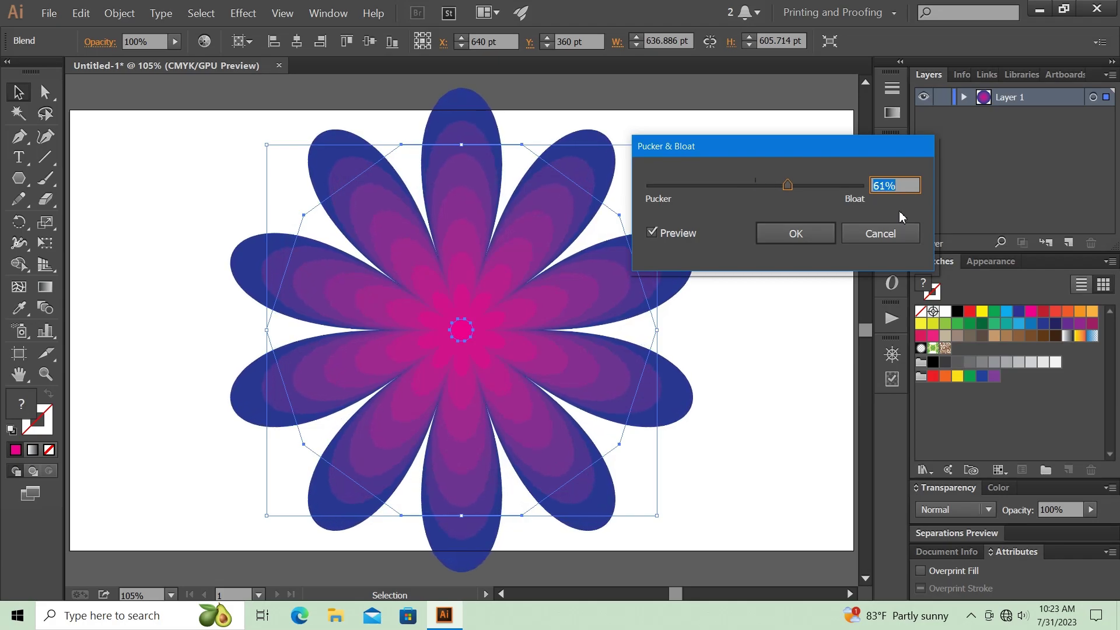
left_click(795, 234)
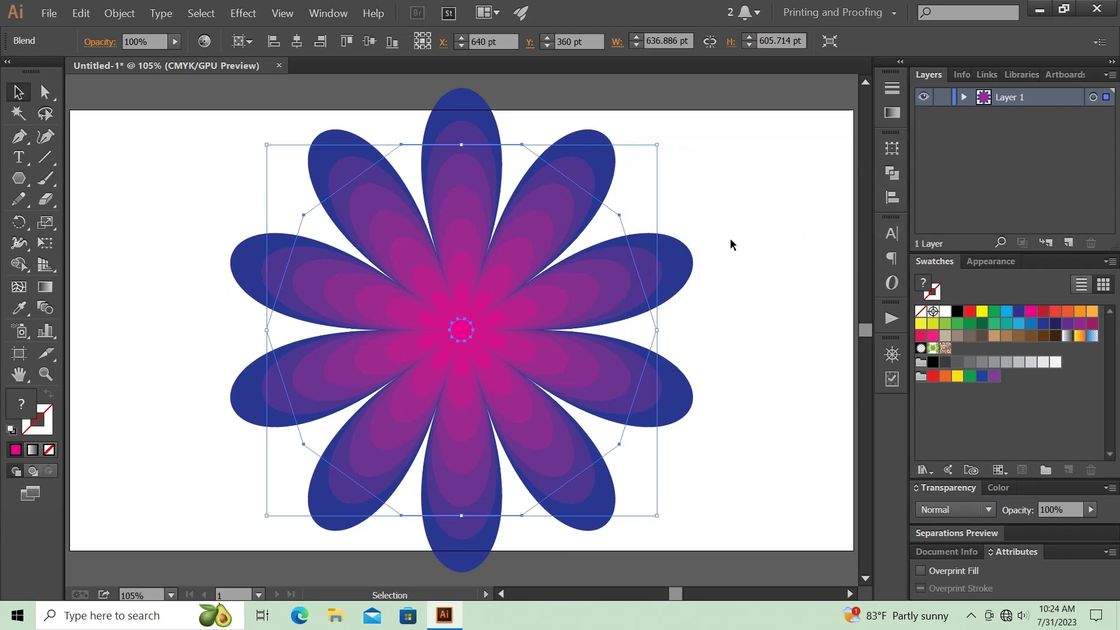
Isolate the blend and give its small center polygon a radial gradient fill.
double_click(462, 310)
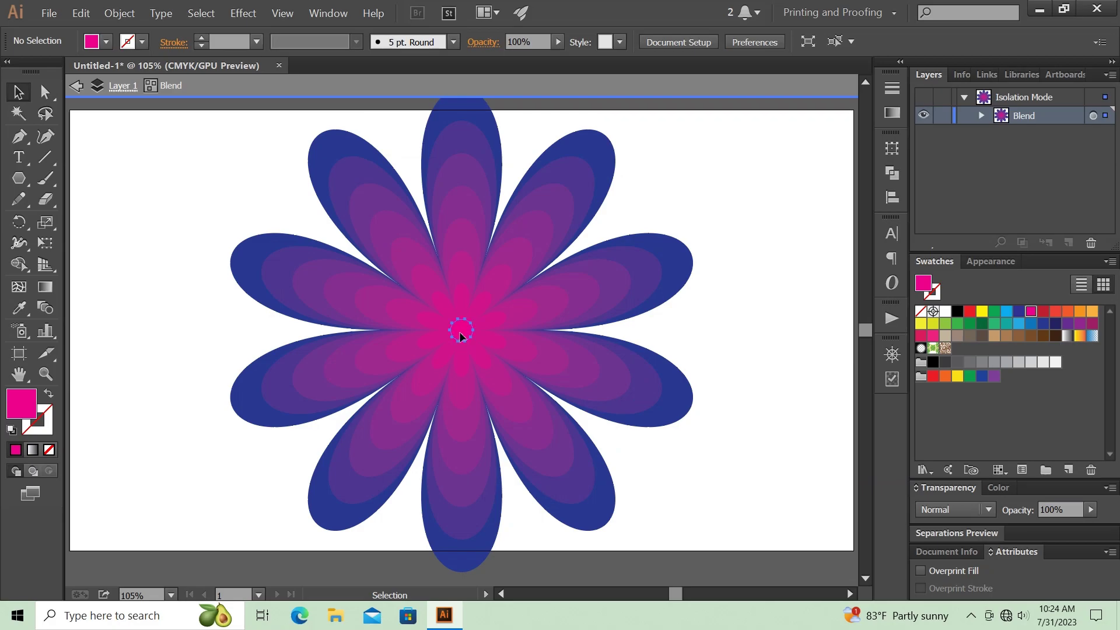
left_click(461, 338)
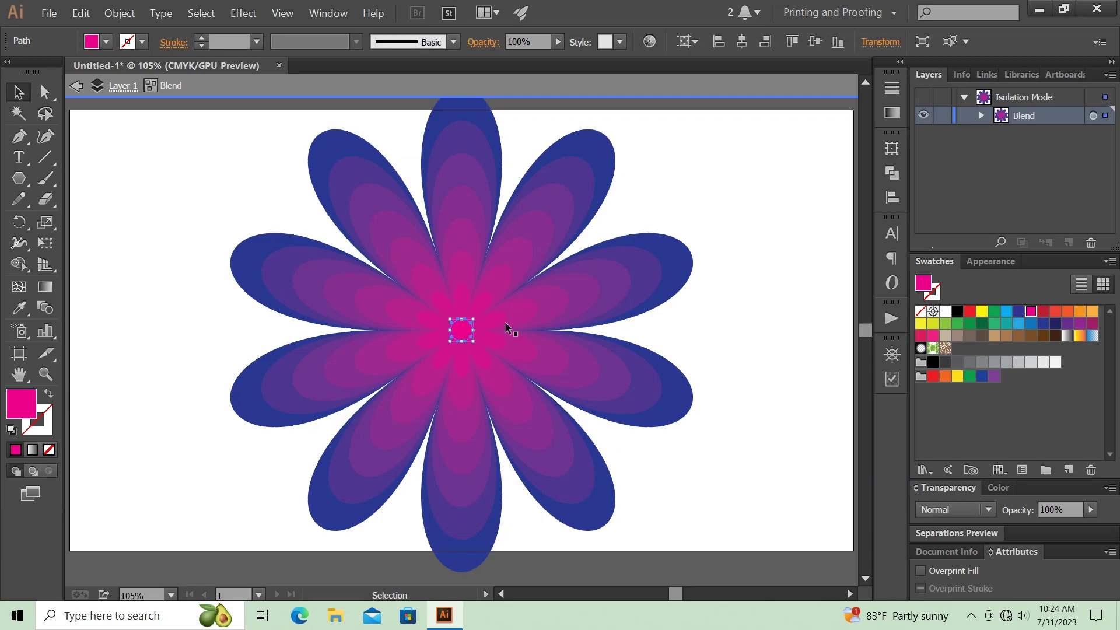
left_click(892, 112)
left_click(727, 203)
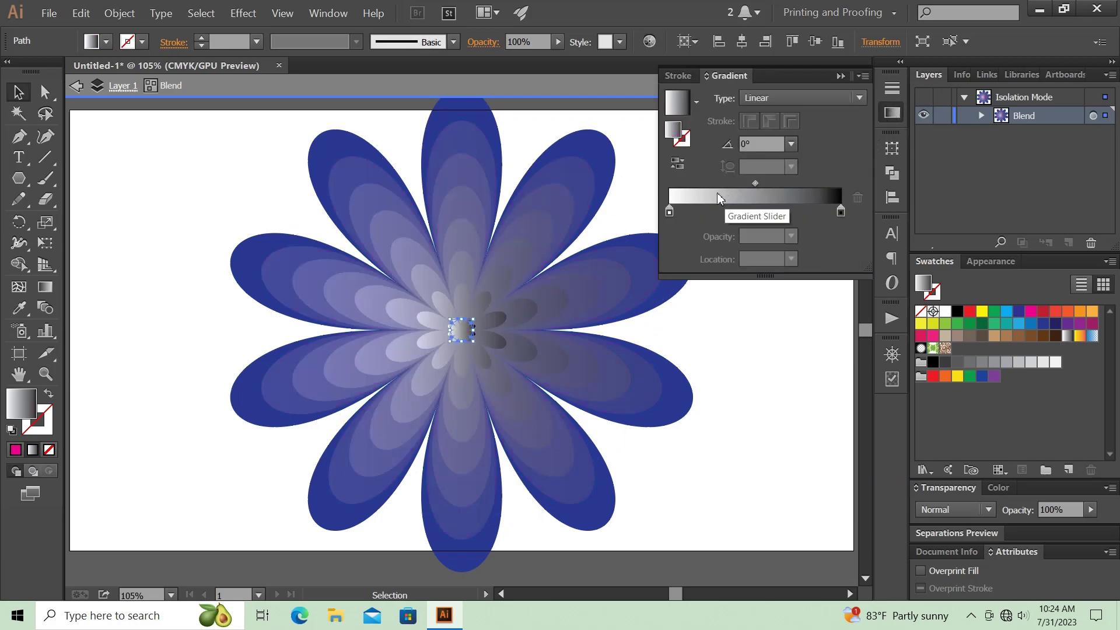
left_click(779, 102)
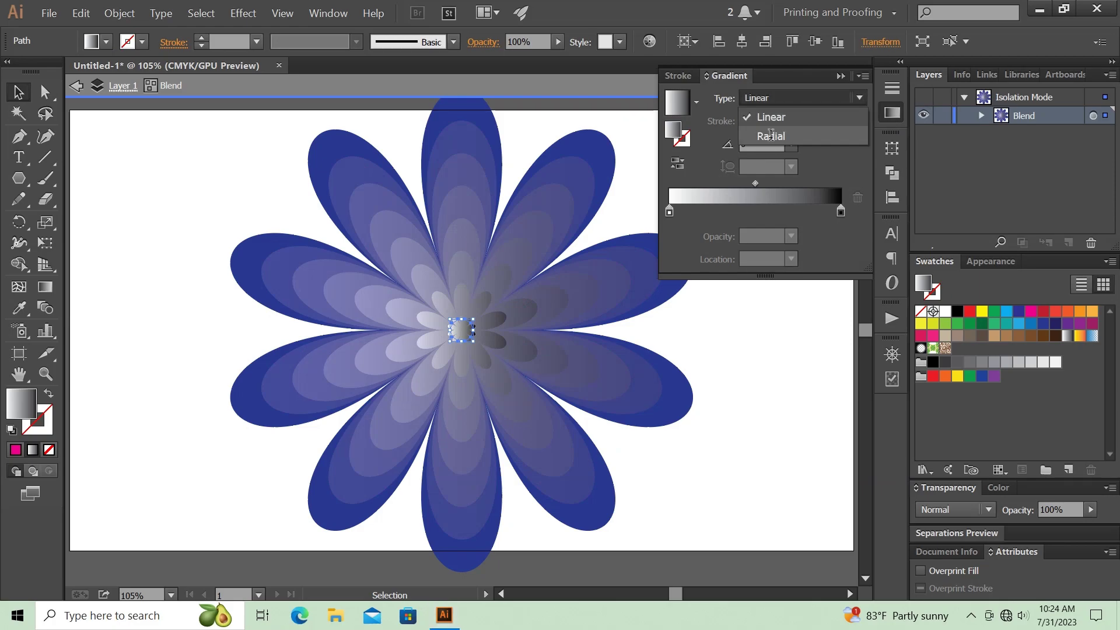
left_click(771, 137)
Color the center gradient's inner stop cyan at location 57.67% and its outer stop red (C=0 M=100 Y=100 K=0).
left_click(669, 213)
left_click_drag(671, 213, 765, 216)
double_click(764, 213)
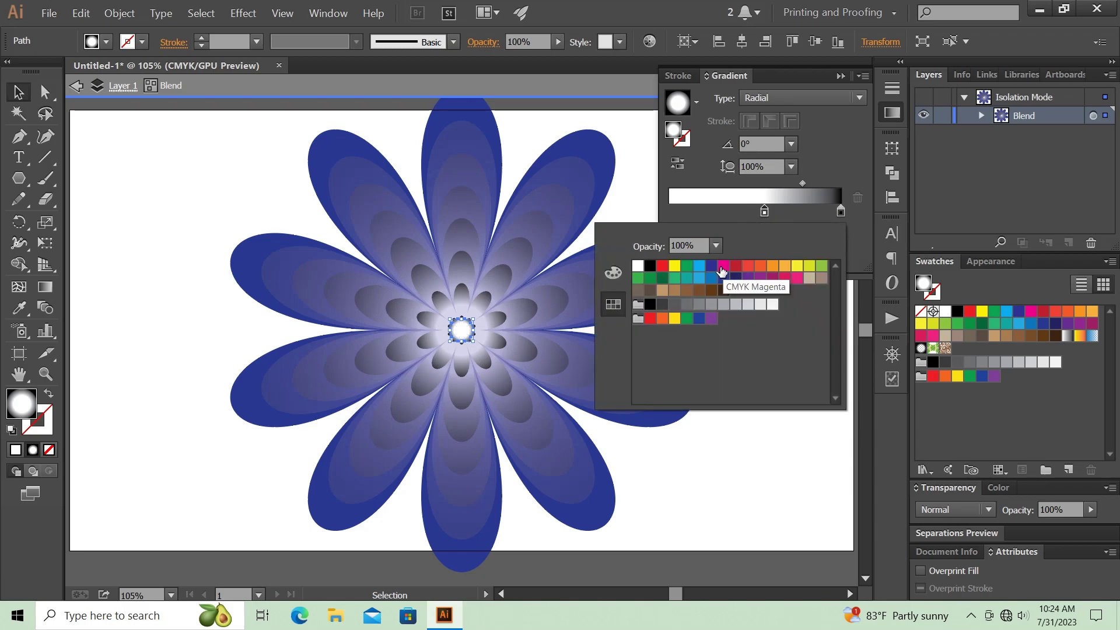
left_click(700, 266)
double_click(841, 211)
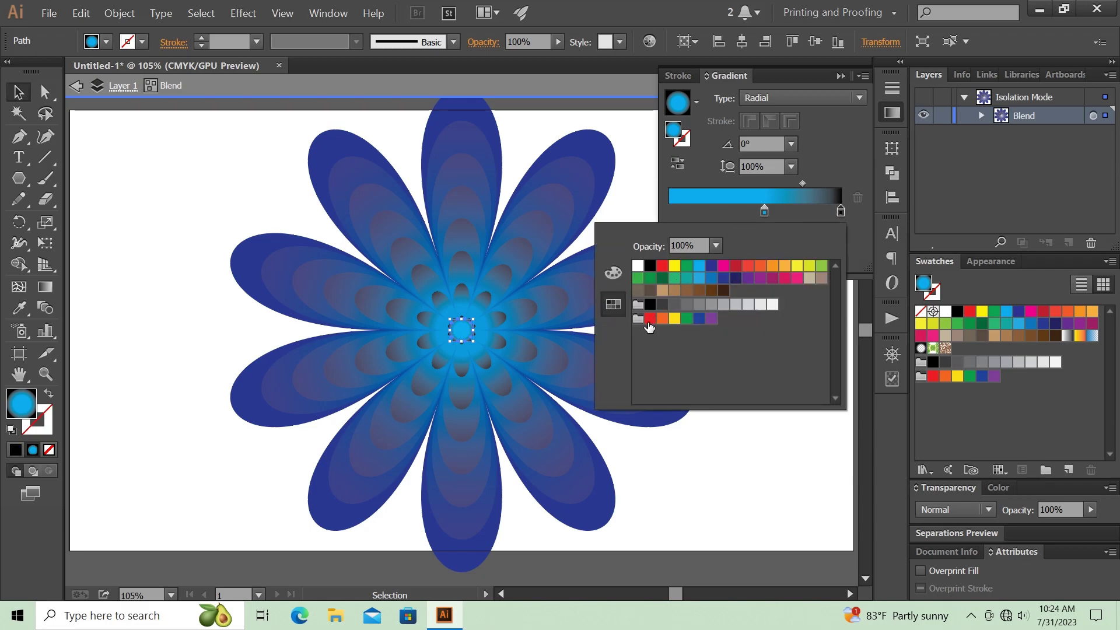
left_click(649, 320)
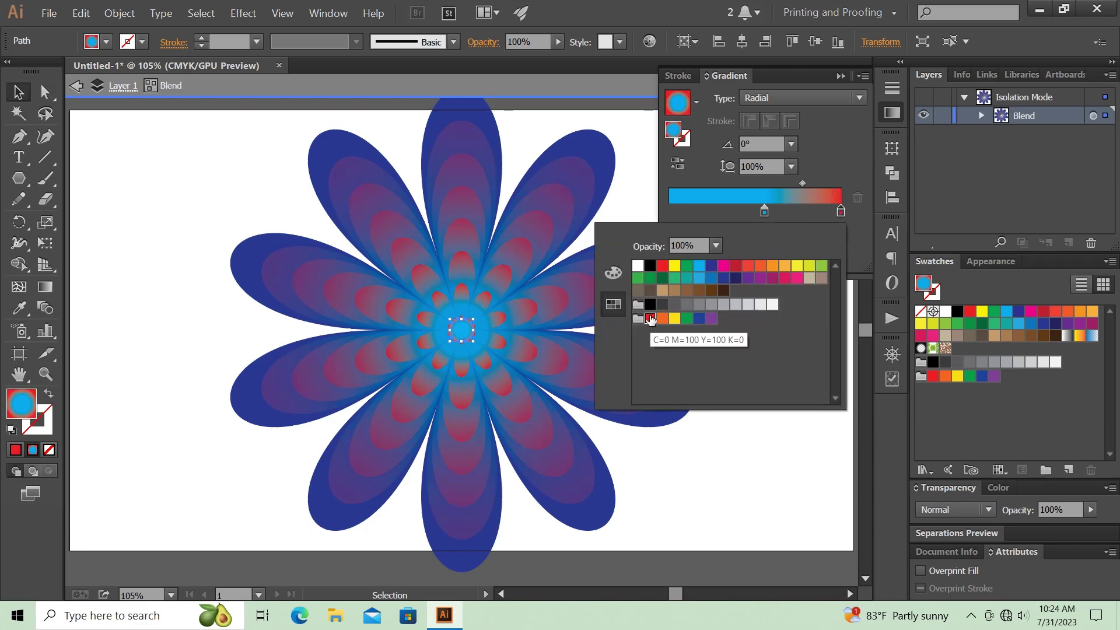
left_click(766, 215)
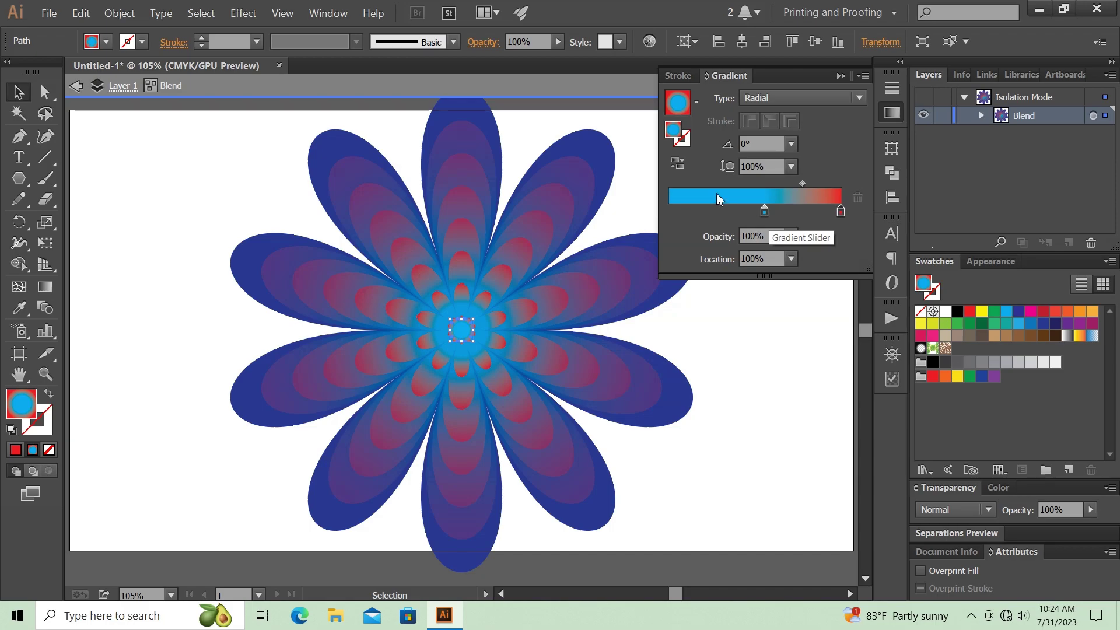
mouse_move(766, 212)
left_mouse_down()
mouse_move(754, 211)
mouse_move(787, 214)
mouse_move(769, 213)
left_mouse_up()
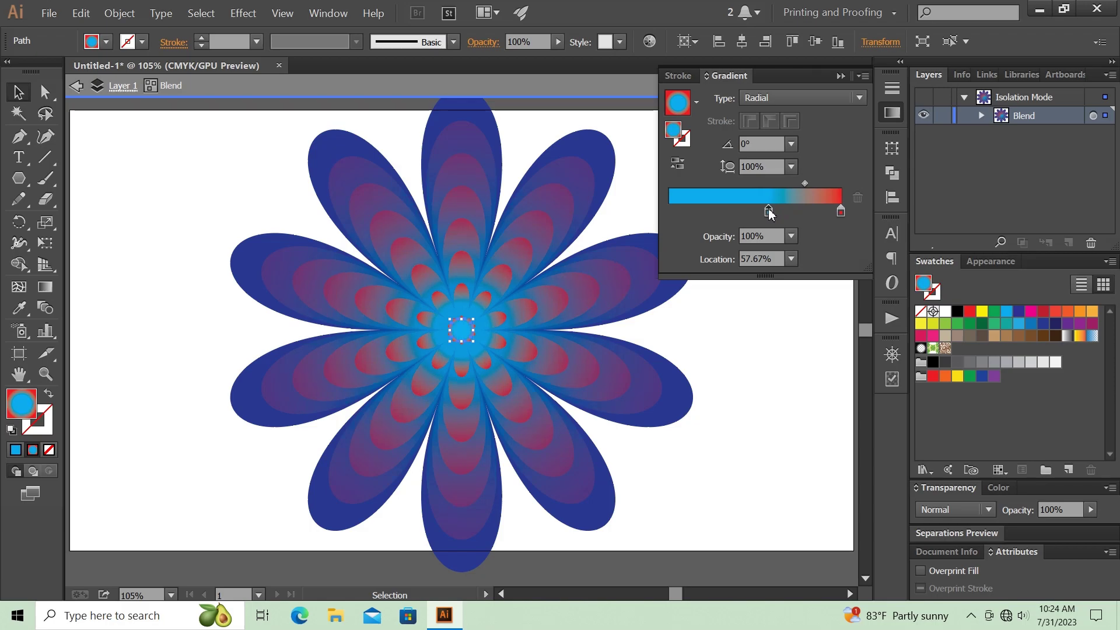
Apply the same cyan-to-red radial gradient to the blend's large outer polygon.
left_click(633, 252)
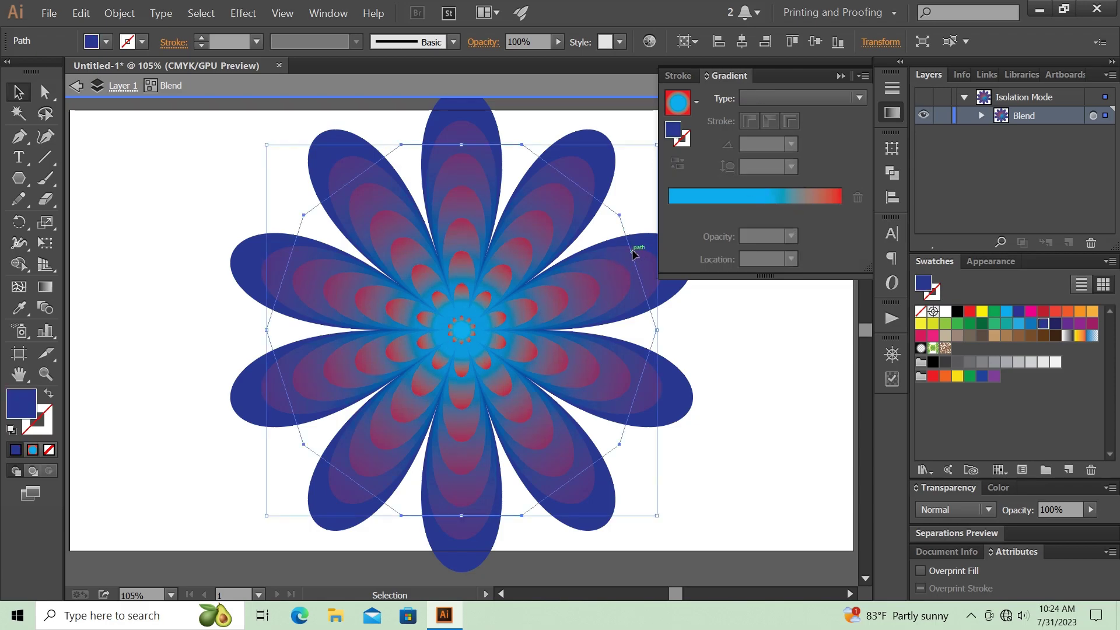
left_click(753, 205)
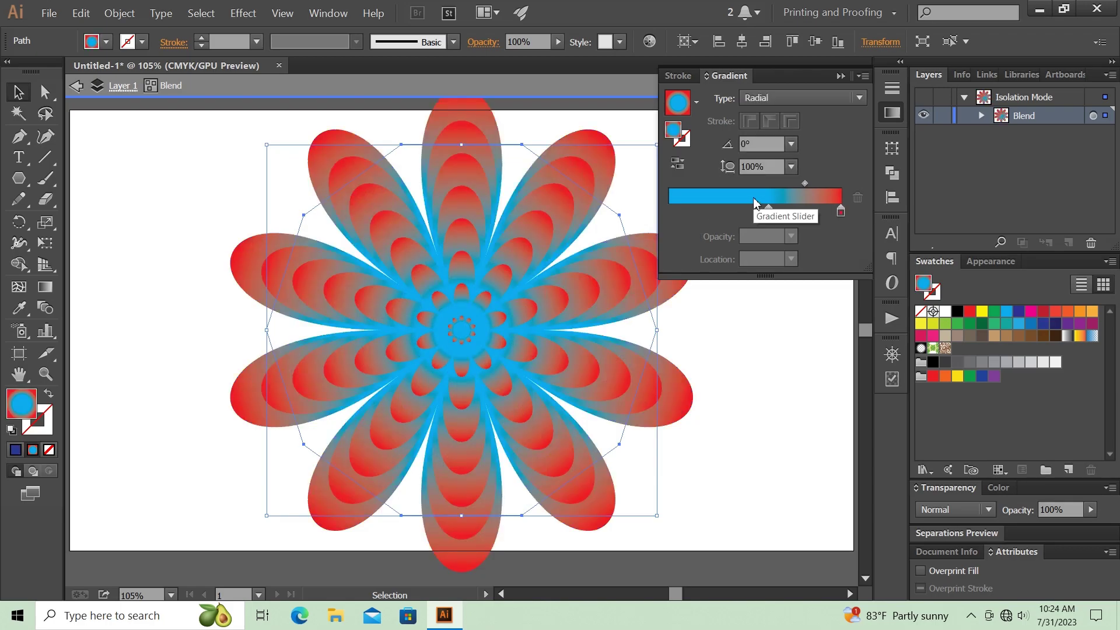
Move the outer polygon gradient's cyan stop to about 62% and add a dark blue stop (C=100 M=95 Y=5 K=0) at location 21.5%.
mouse_move(769, 212)
left_mouse_down()
mouse_move(788, 212)
mouse_move(767, 214)
mouse_move(778, 216)
left_mouse_up()
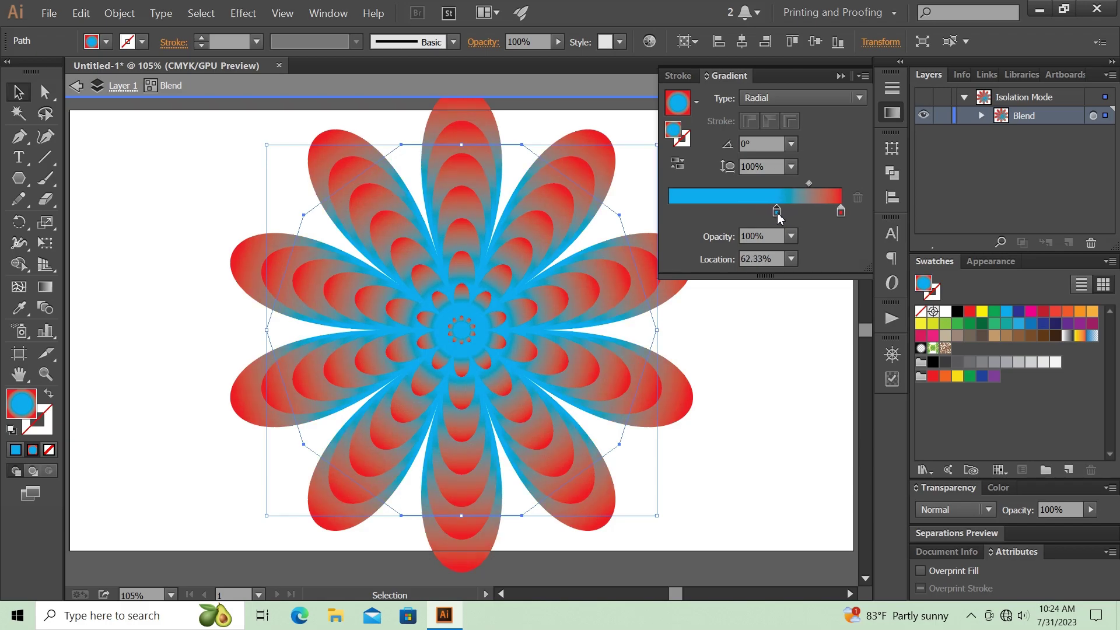
left_click(711, 212)
double_click(711, 212)
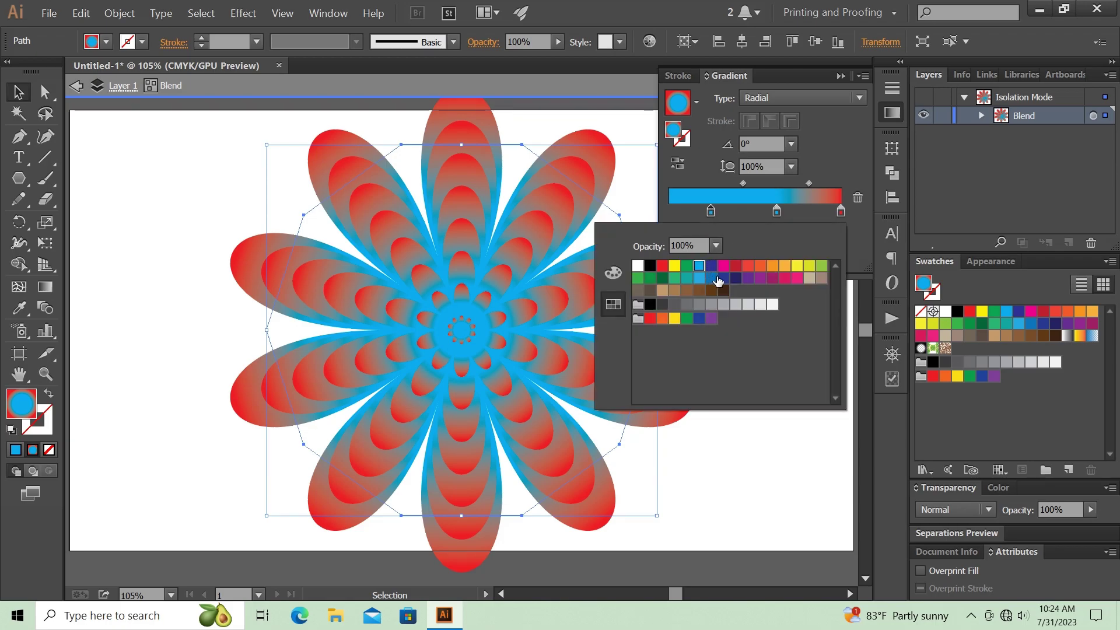
left_click(723, 279)
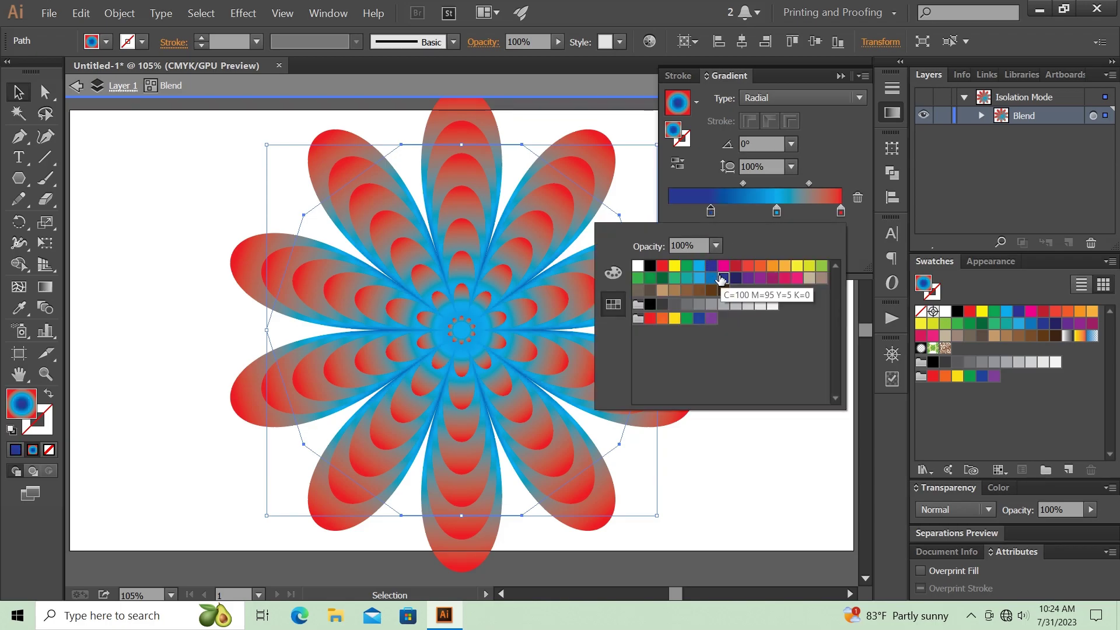
left_click(813, 222)
left_click_drag(712, 214, 710, 215)
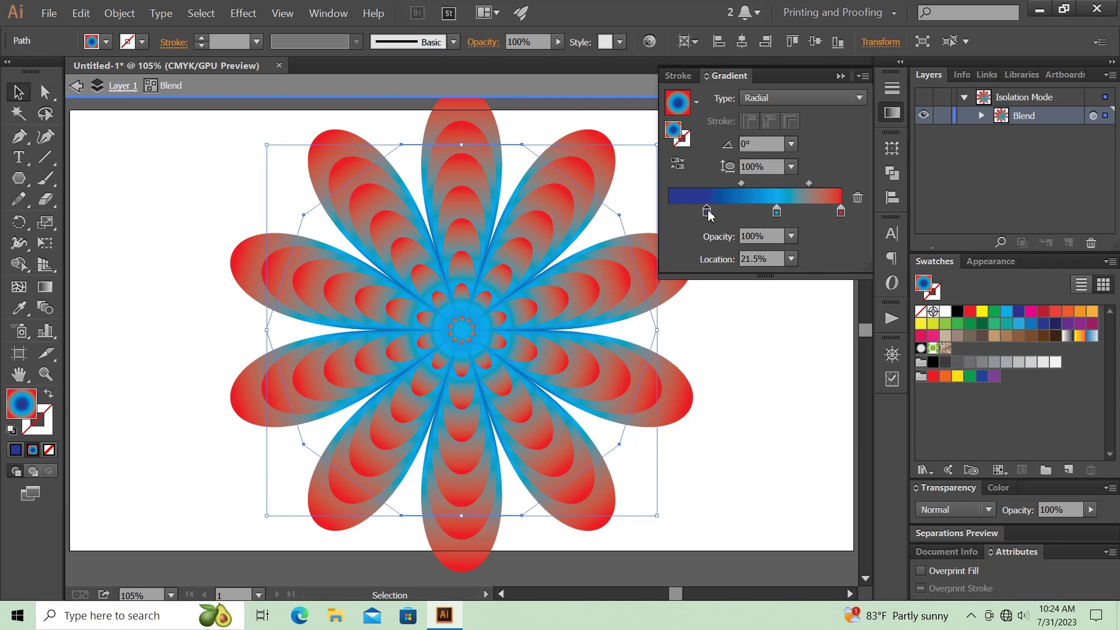
left_click_drag(780, 214, 777, 214)
left_click(841, 213)
left_click(841, 76)
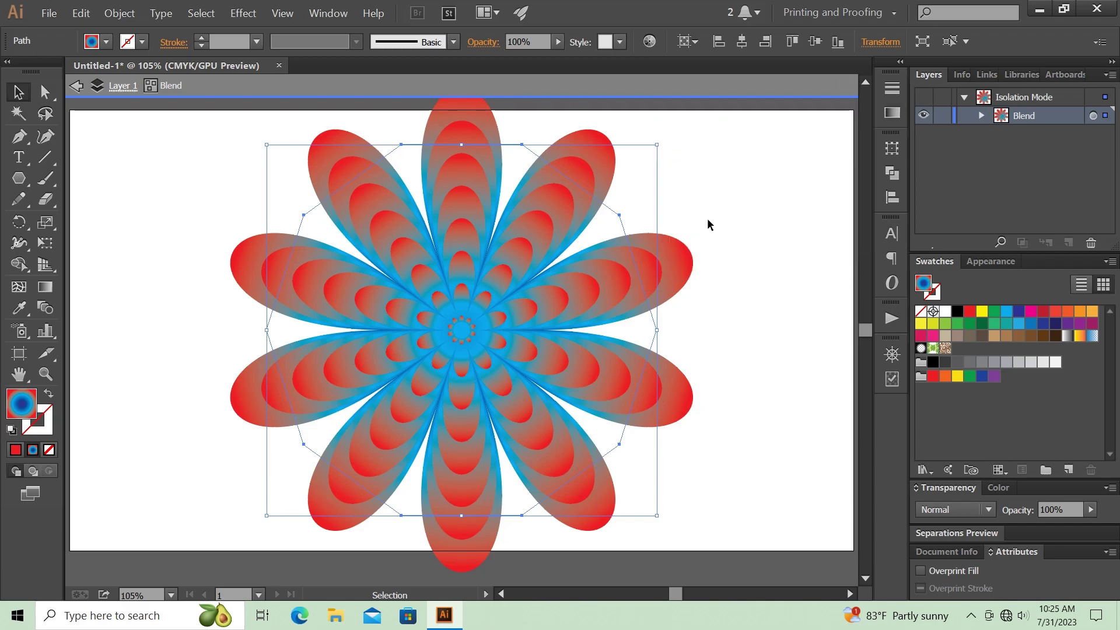
Exit isolation mode and shrink the flower blend about its center to about 634 × 663 pt.
double_click(813, 219)
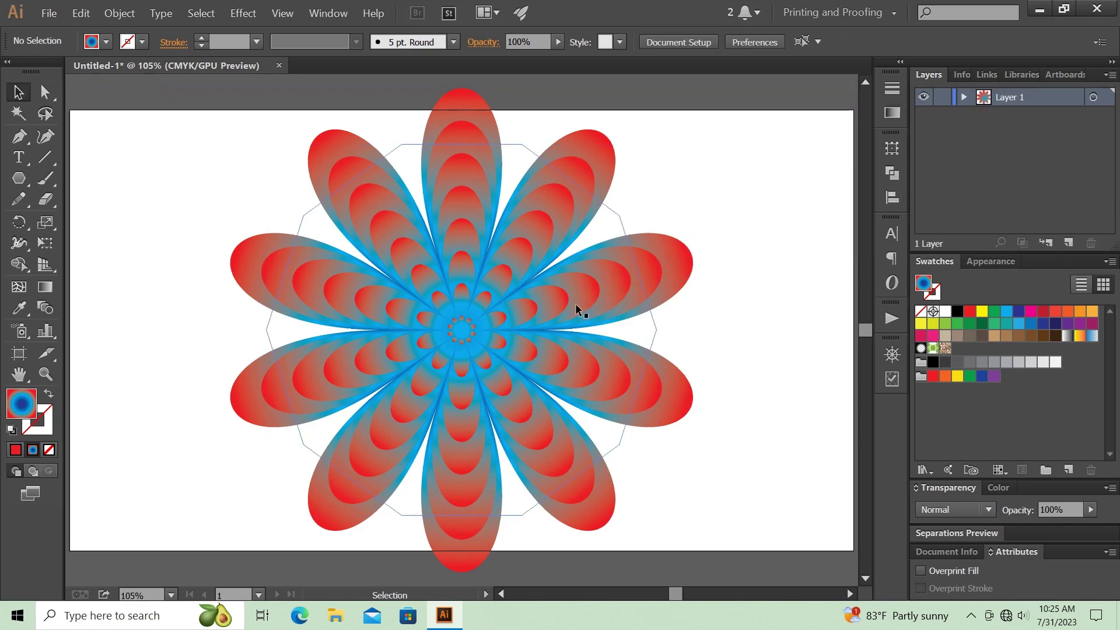
left_click(546, 323)
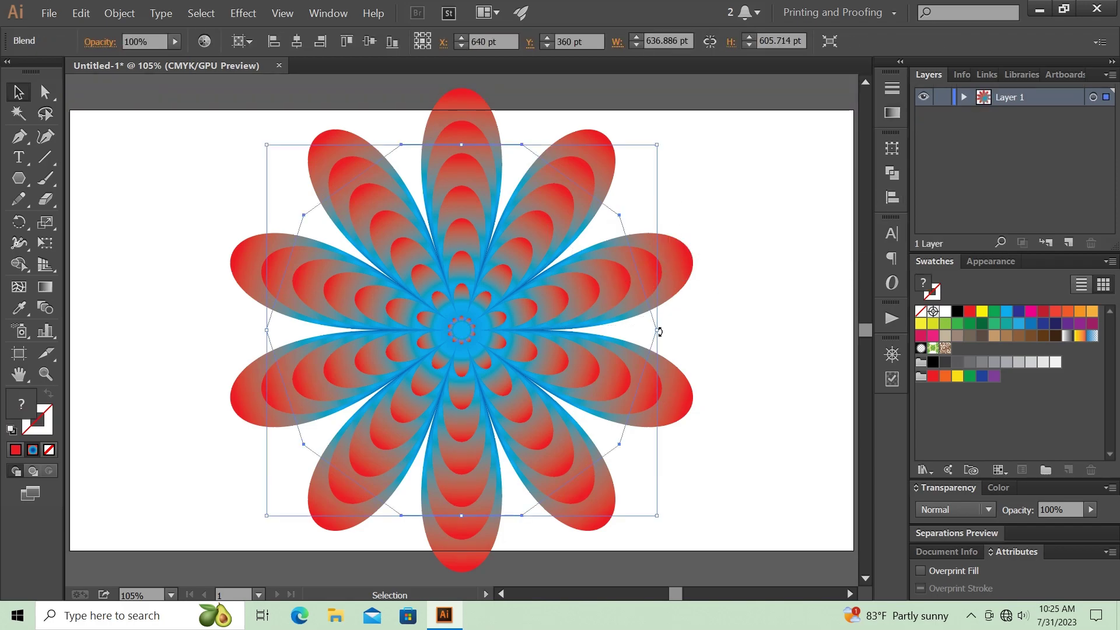
left_click_drag(657, 329, 627, 320)
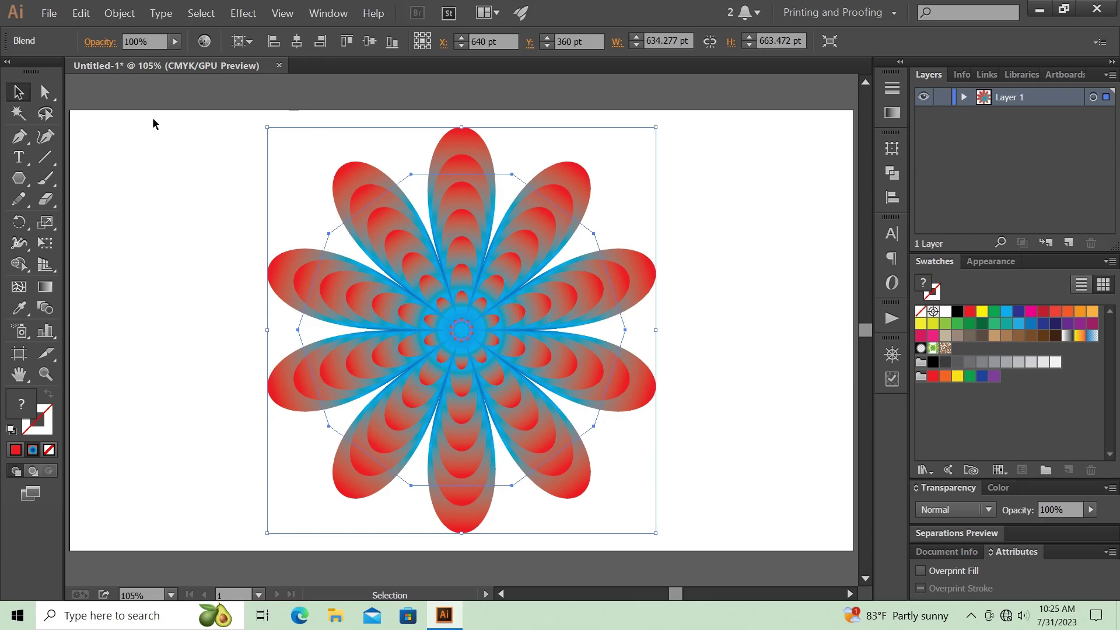
Paste a copy of the flower behind the original and enlarge it about its center to about 724 × 757 pt.
left_click(116, 15)
mouse_move(82, 13)
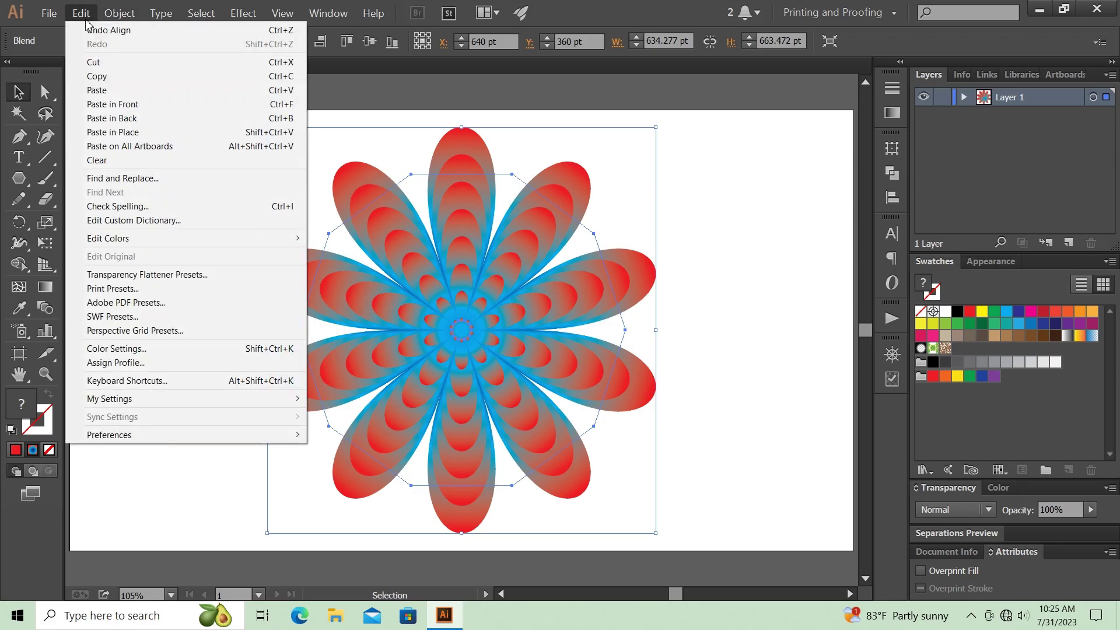
left_click(105, 78)
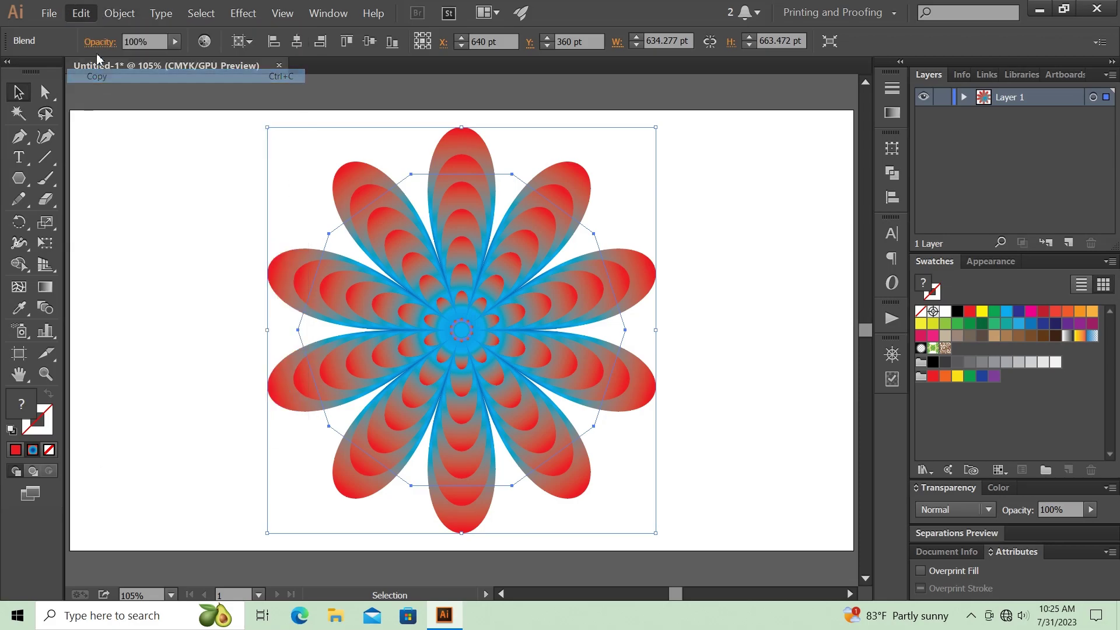
left_click(82, 13)
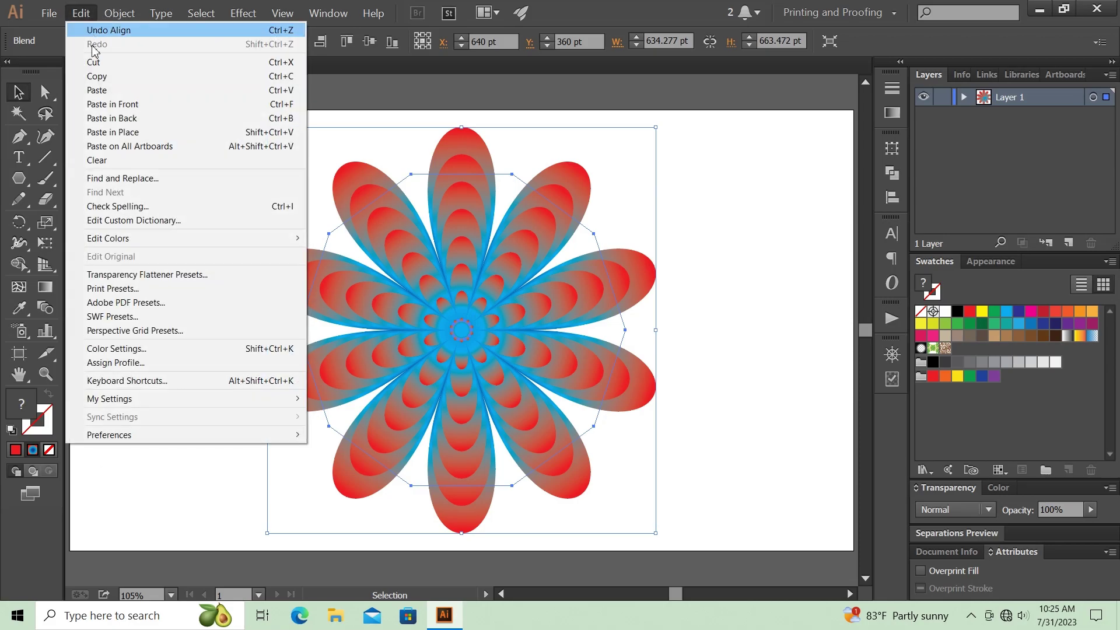
left_click(144, 120)
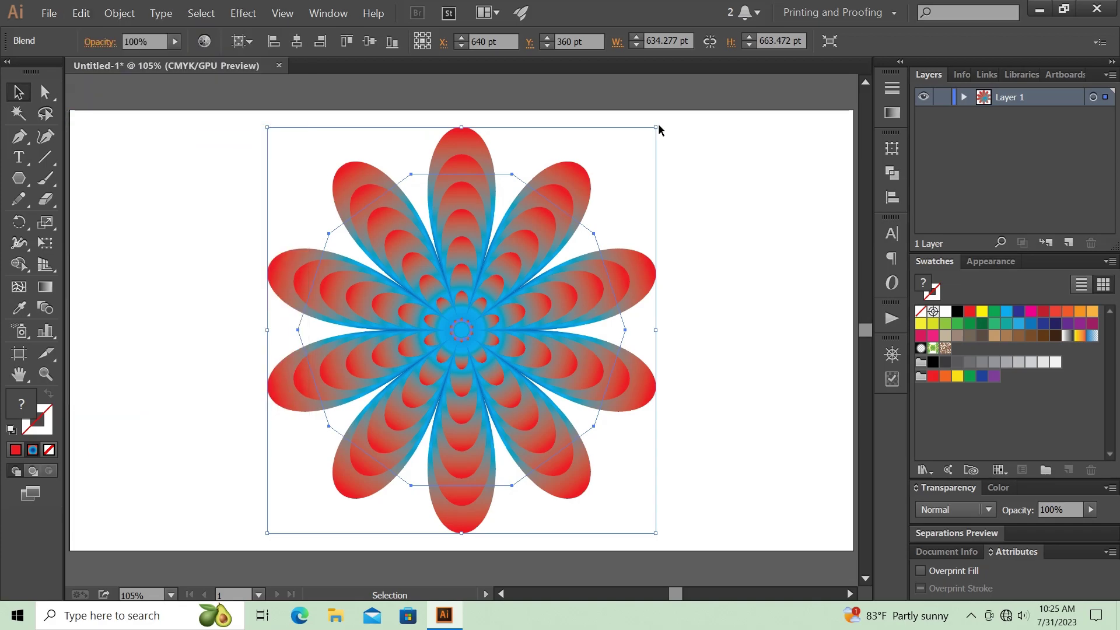
left_click_drag(657, 127, 684, 98)
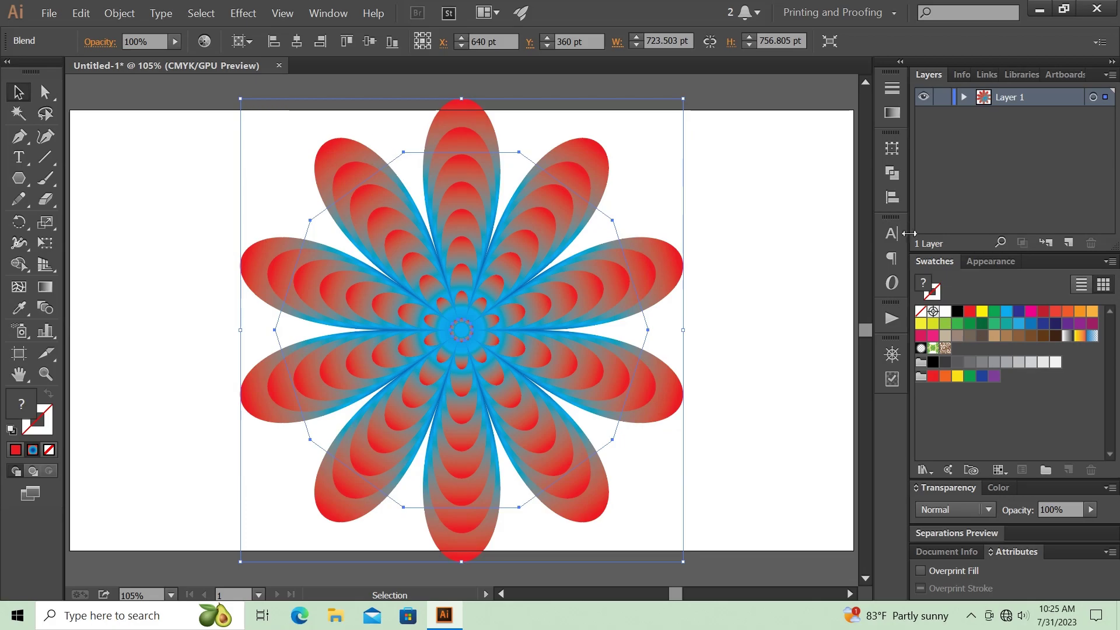
Fill the back flower with the White, Black gradient set to Radial, with its white stop at location 21.67%.
left_click(892, 113)
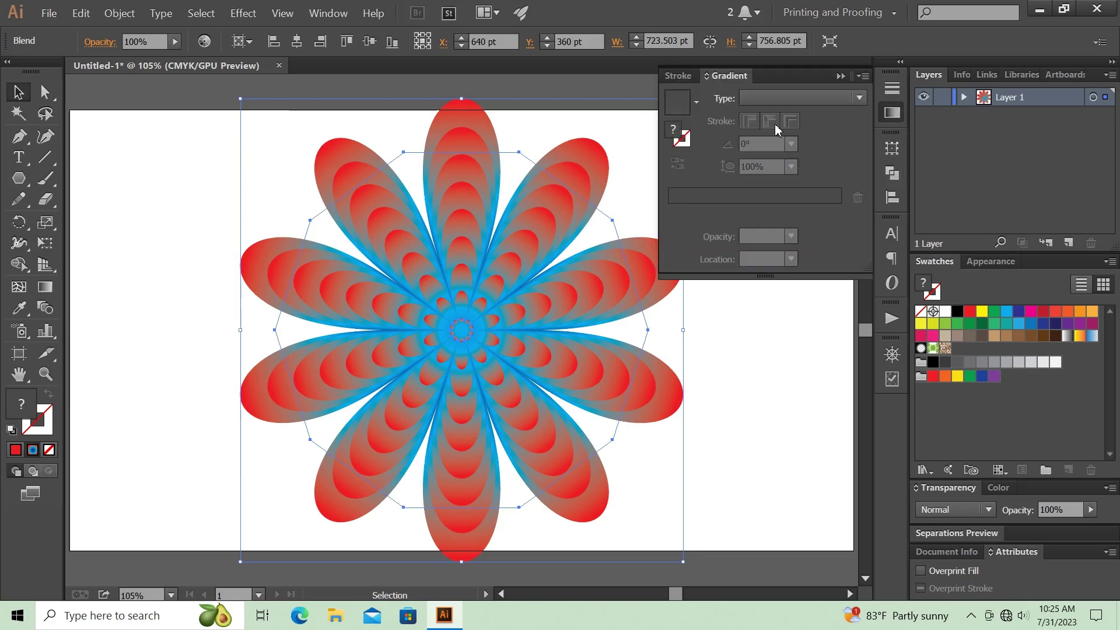
left_click(1030, 363)
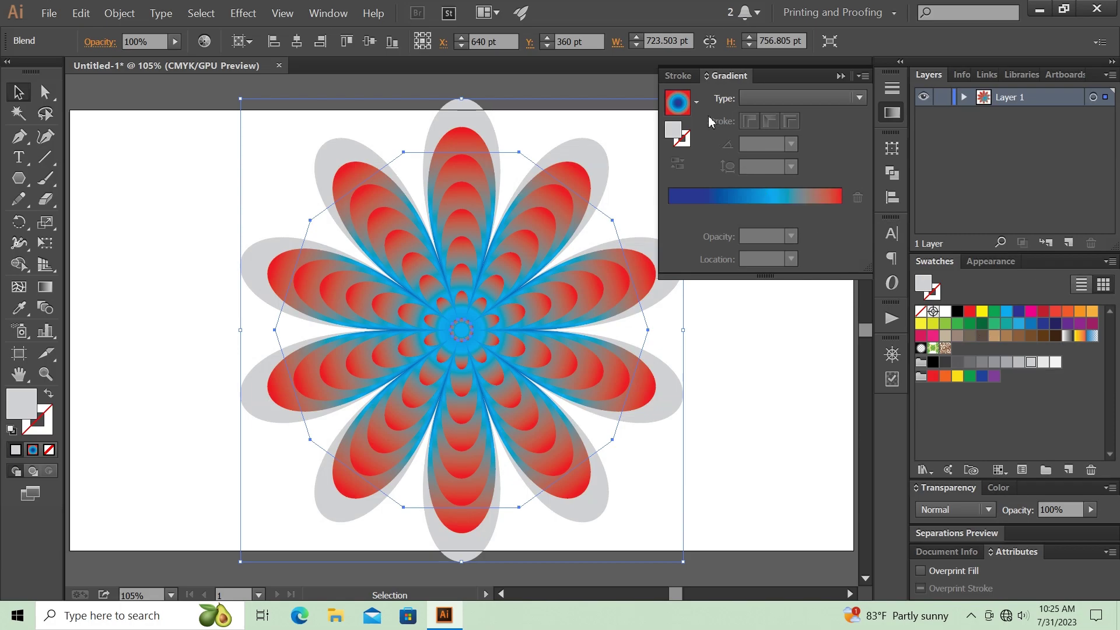
left_click(697, 103)
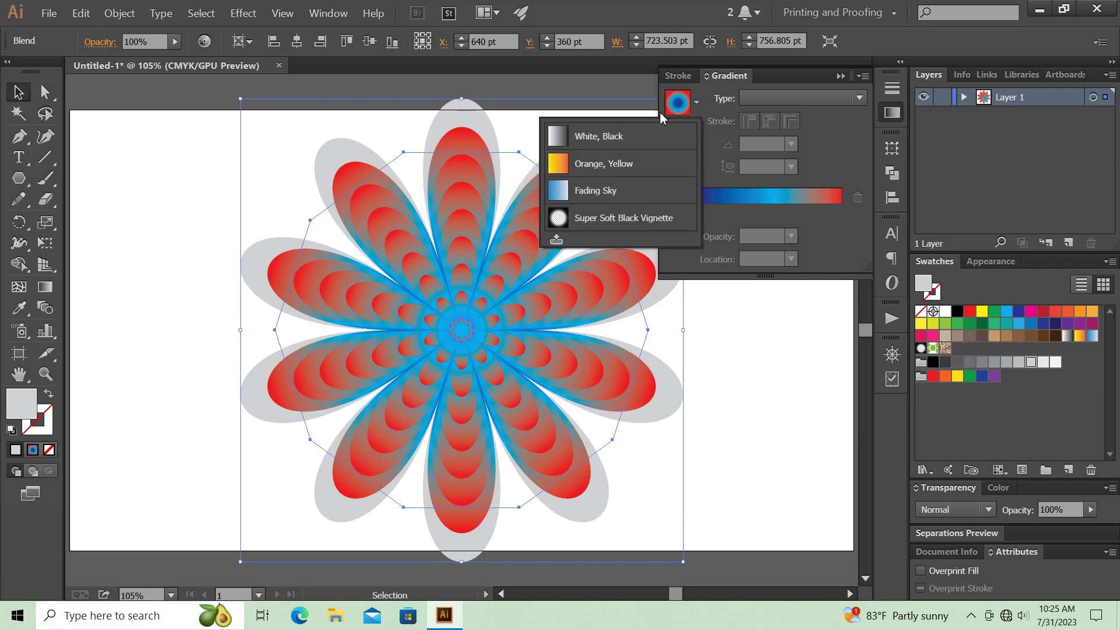
left_click(628, 143)
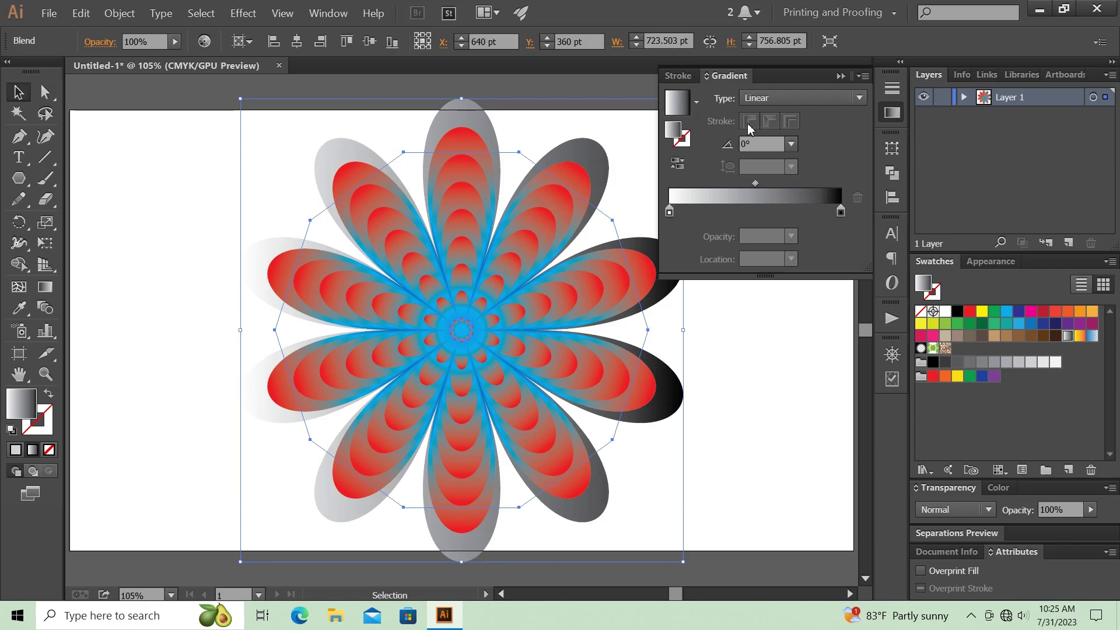
left_click(770, 99)
left_click(770, 135)
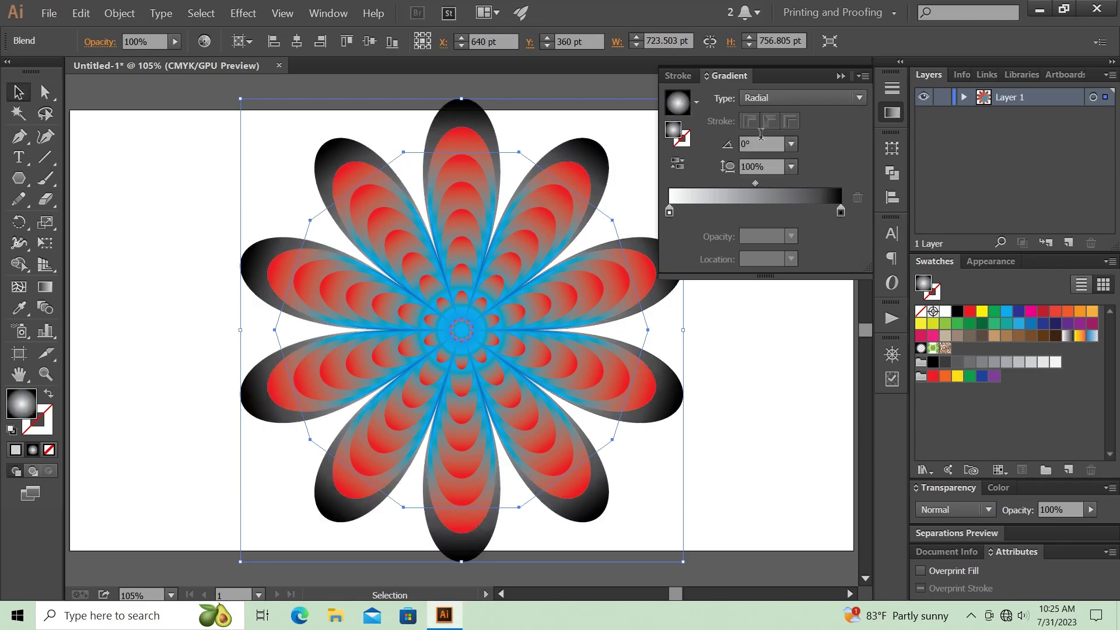
left_click_drag(671, 214, 709, 218)
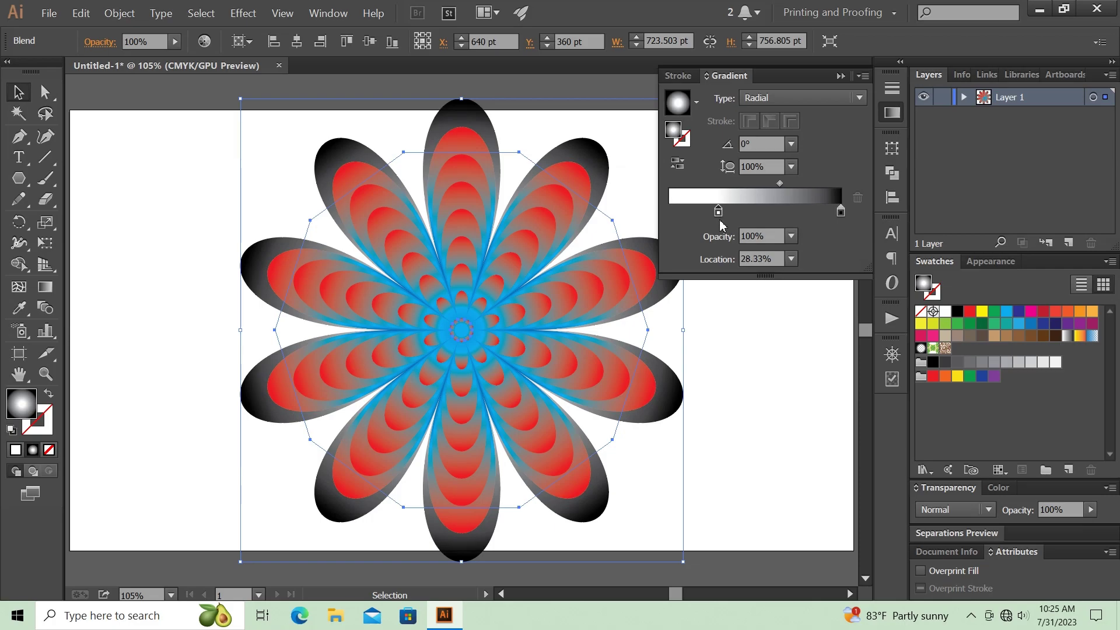
Stretch the back flower's radial gradient with the Gradient tool from the flower's center to well beyond its petals.
left_click(44, 288)
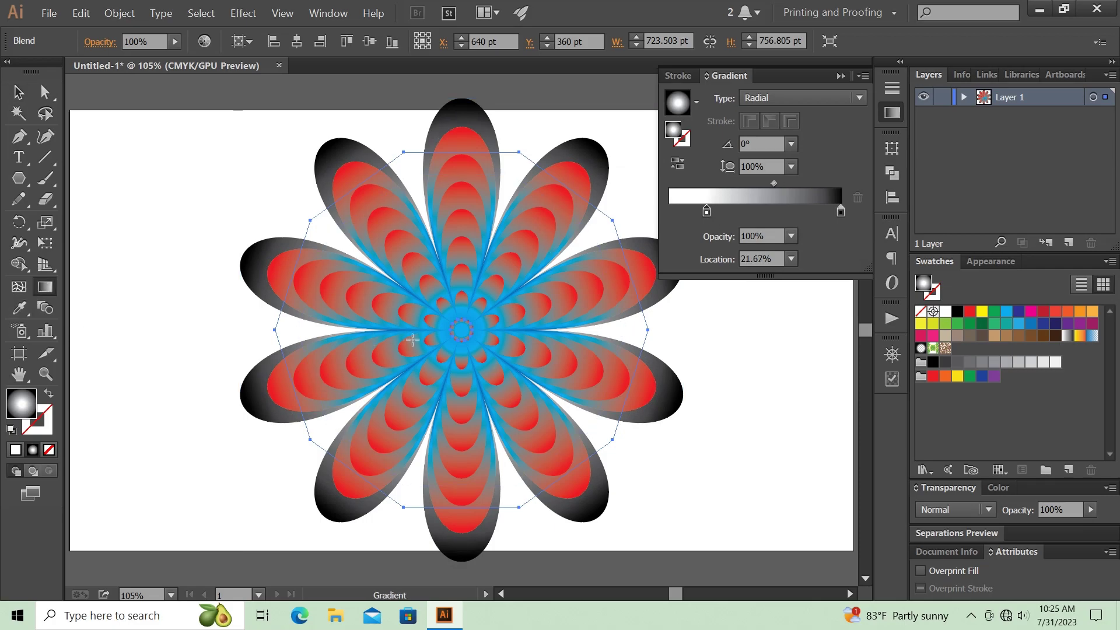
left_click_drag(463, 330, 839, 344)
left_click_drag(460, 331, 875, 315)
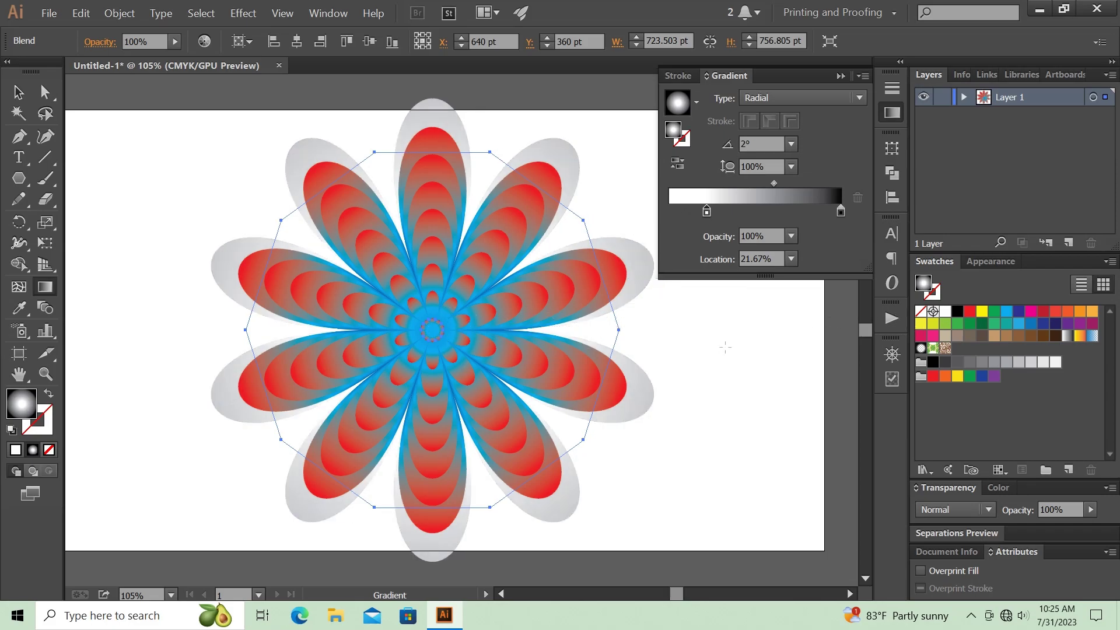
Lower the back flower's opacity to 42%.
left_click(841, 76)
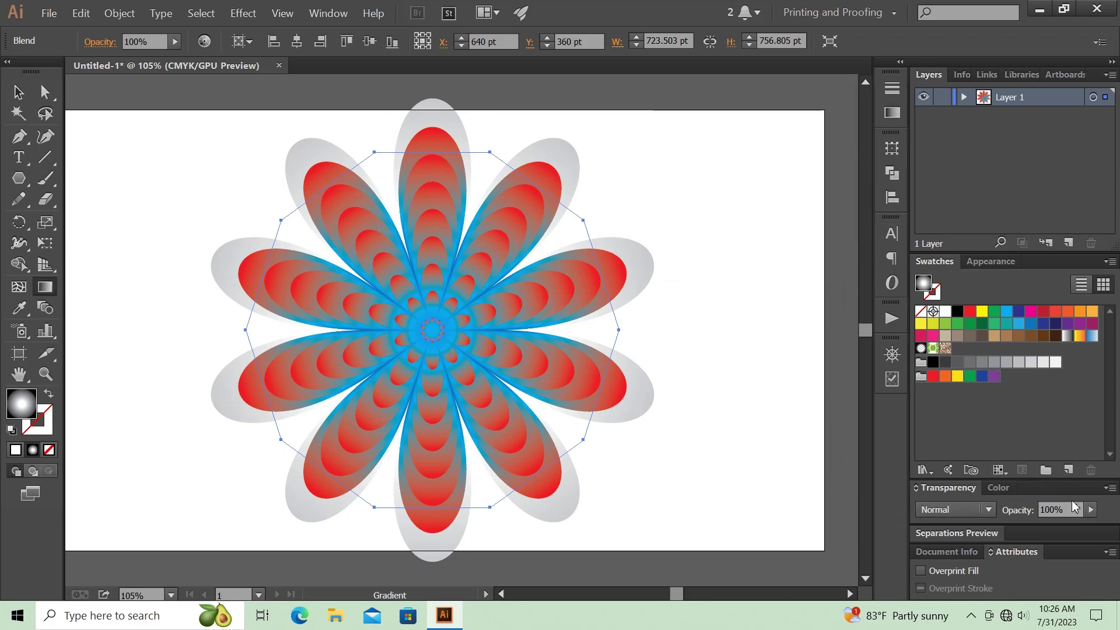
left_click(1090, 511)
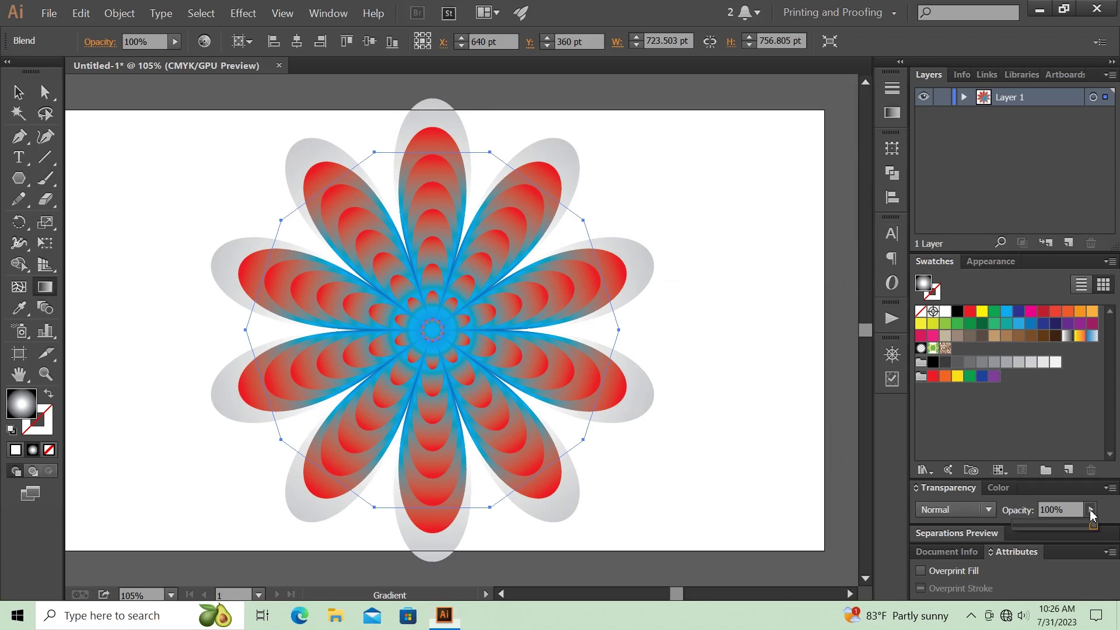
left_click_drag(1094, 528, 1049, 528)
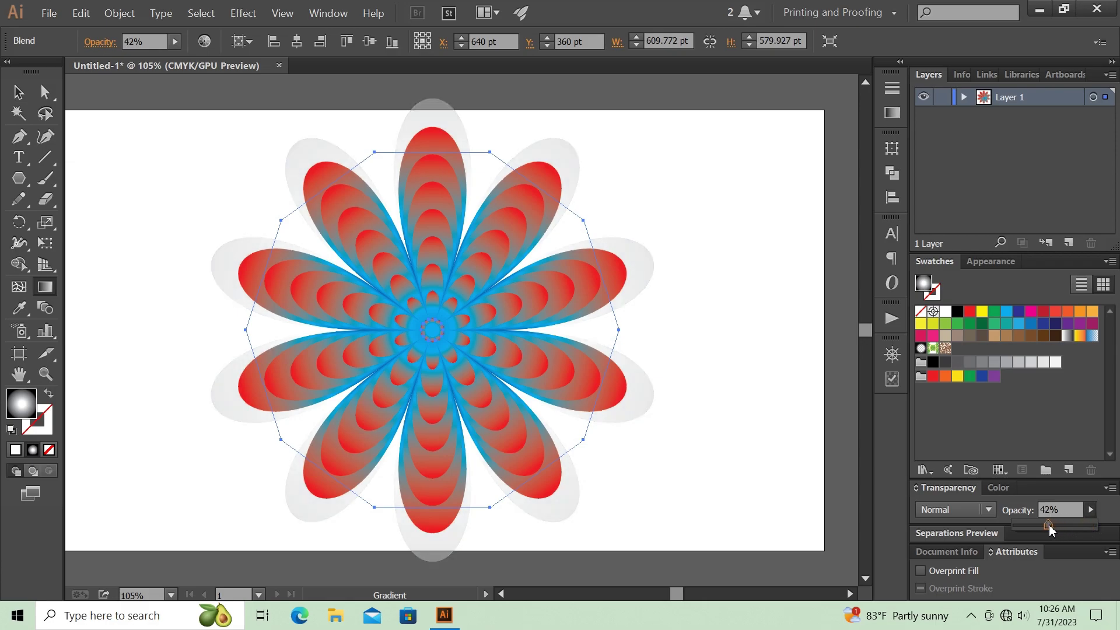
Select the front flower and its pale back copy together.
left_click(18, 92)
left_click_drag(158, 185, 636, 427)
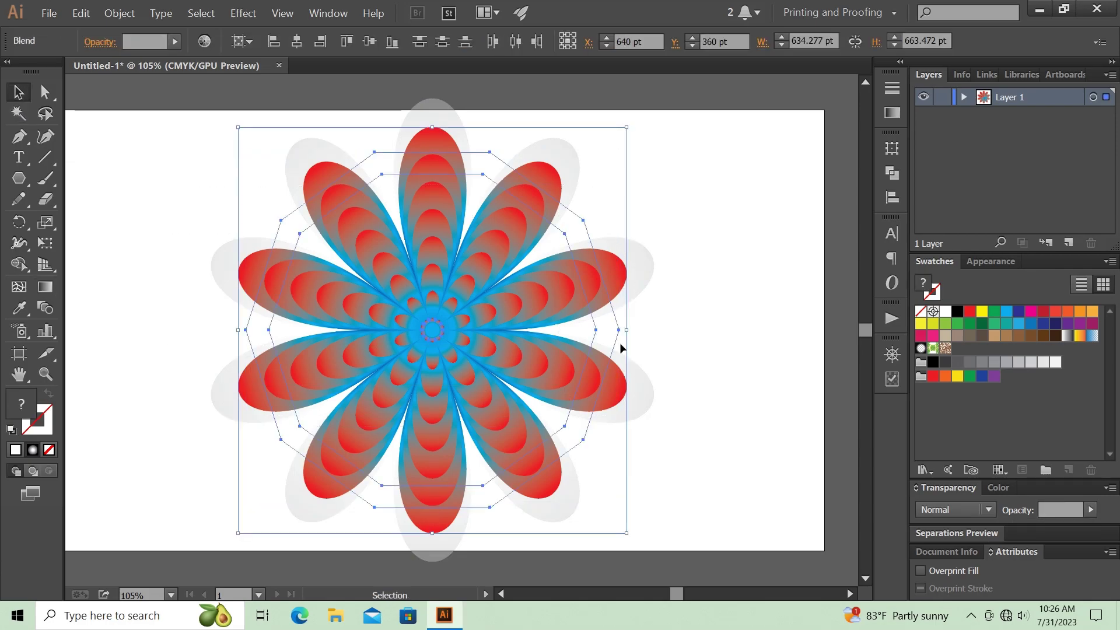